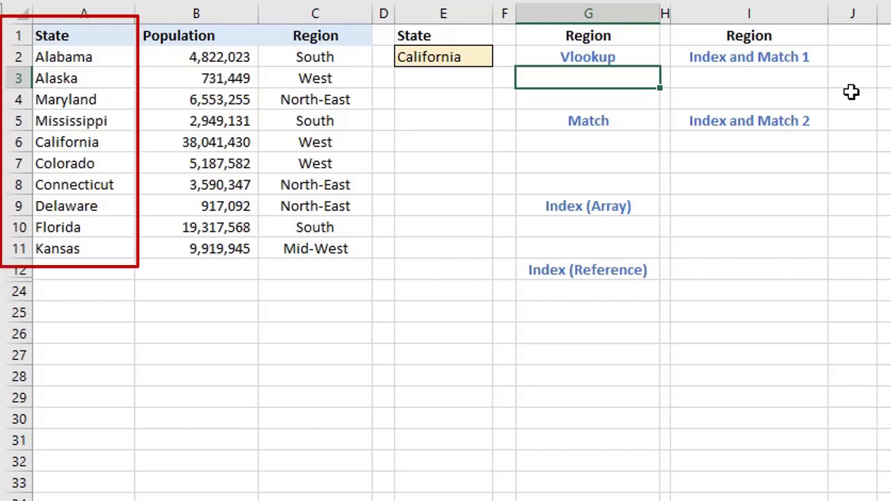
Step: Enter =VLOOKUP(E2,A1:C11,3,FALSE) in cell G3 to look up the region of the state in E2
text(=vlo)
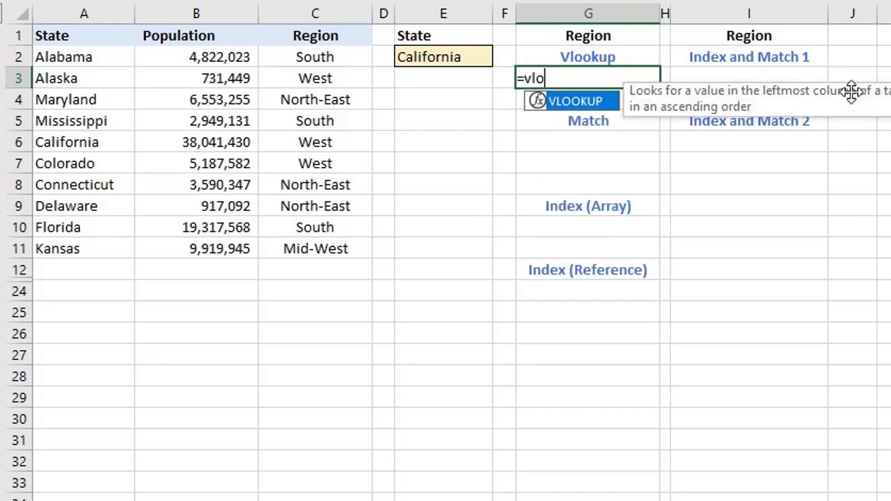
key(Tab)
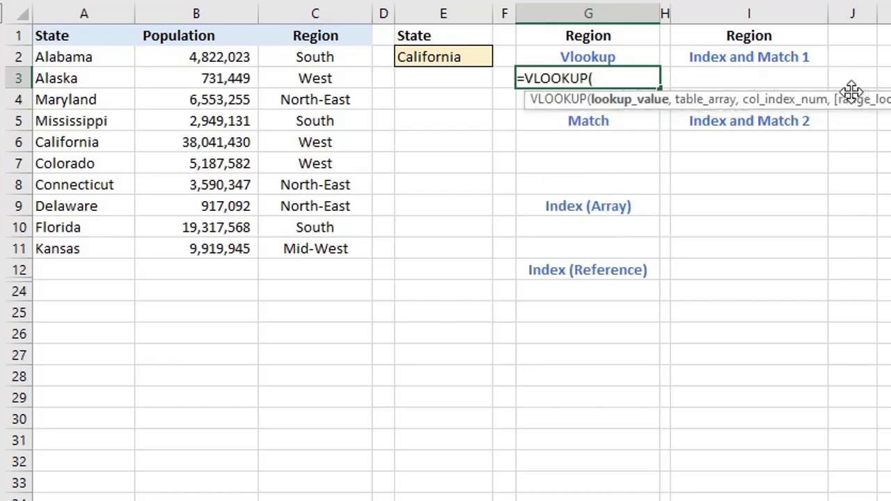
click(461, 62)
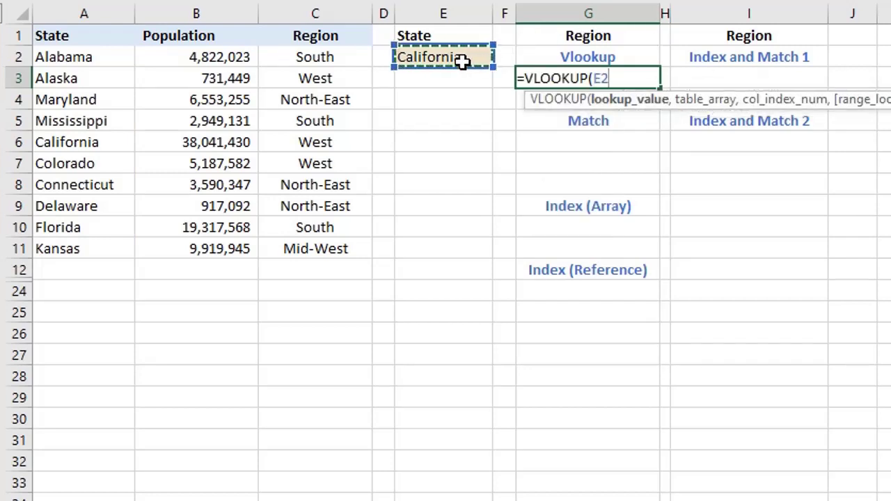
text(,)
drag(103, 31, 315, 248)
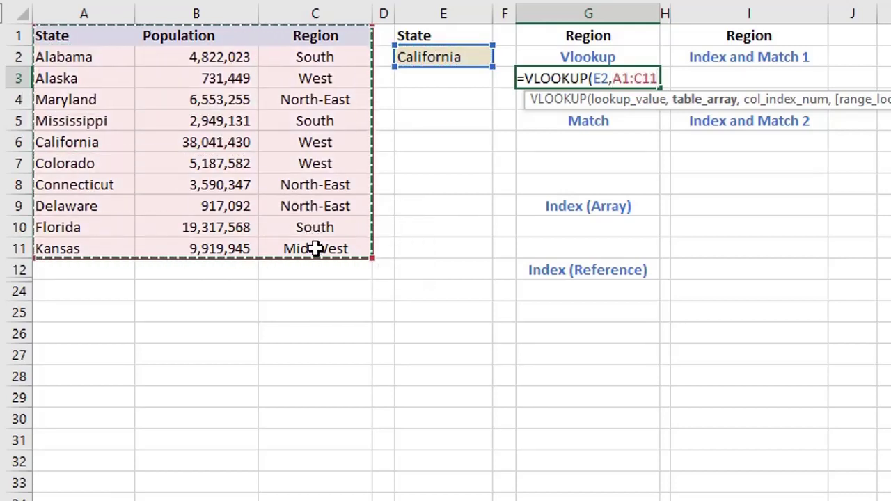
text(,)
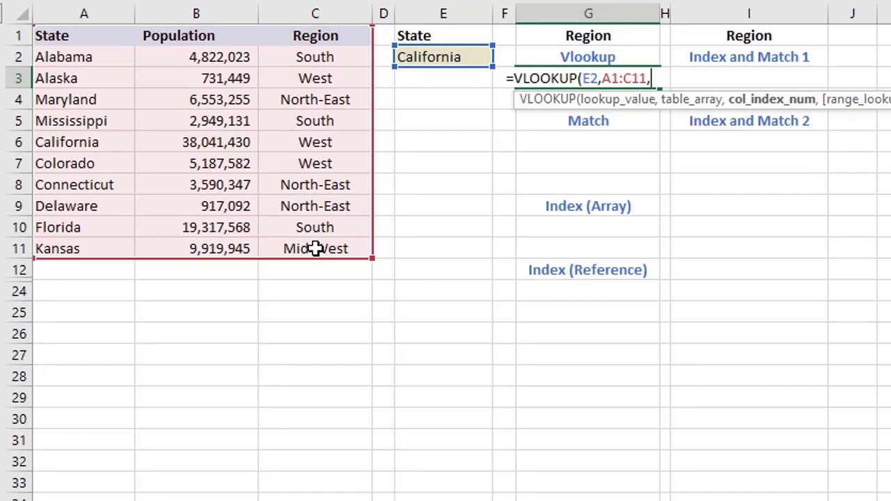
text(3,)
key(Down)
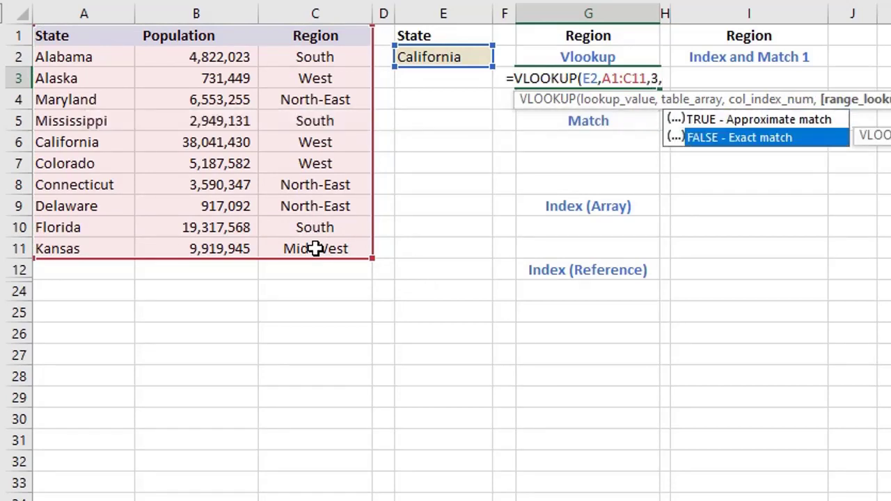
key(Tab)
text())
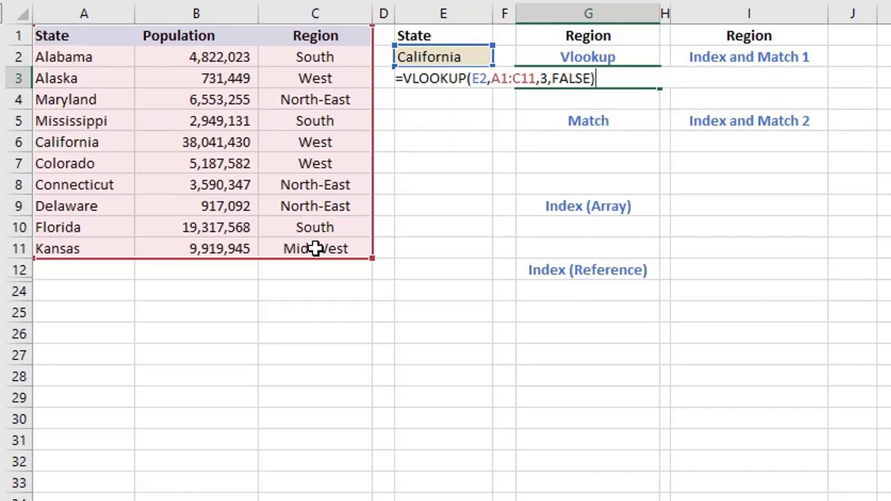
key(Return)
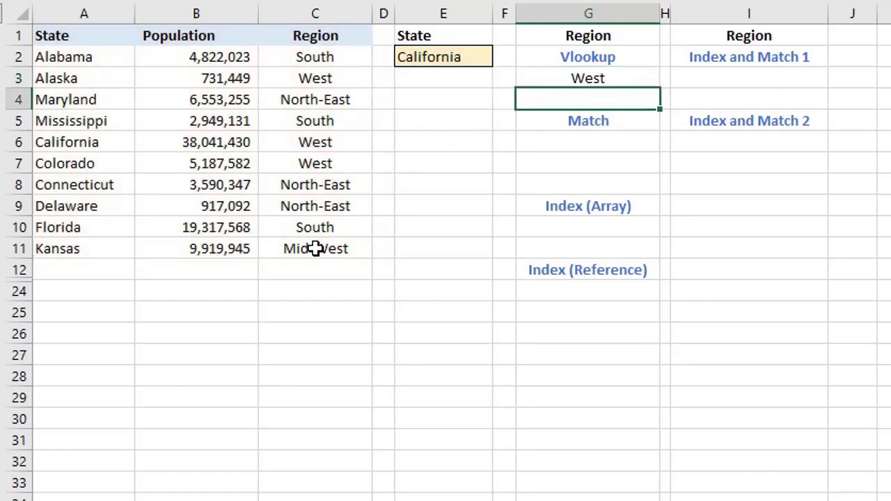
Step: Enter =MATCH(E2,A1:A11,0) in cell G6 to find the row position of the state in E2
click(620, 139)
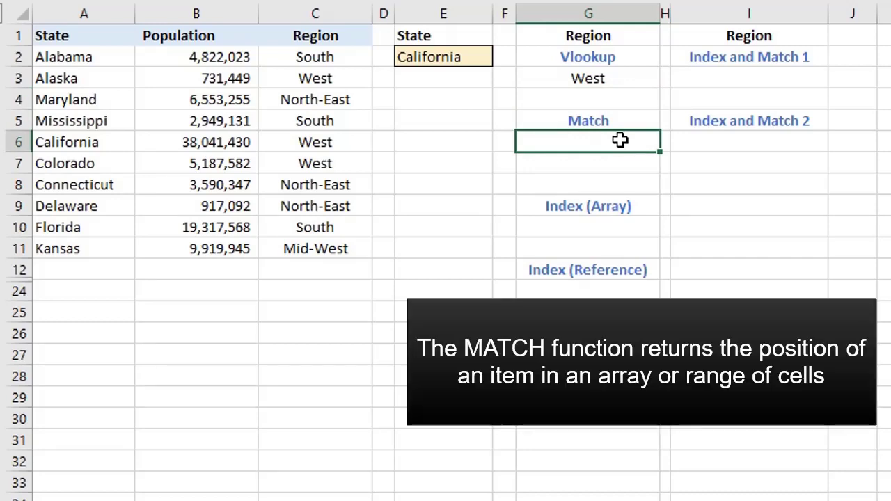
text(=ma)
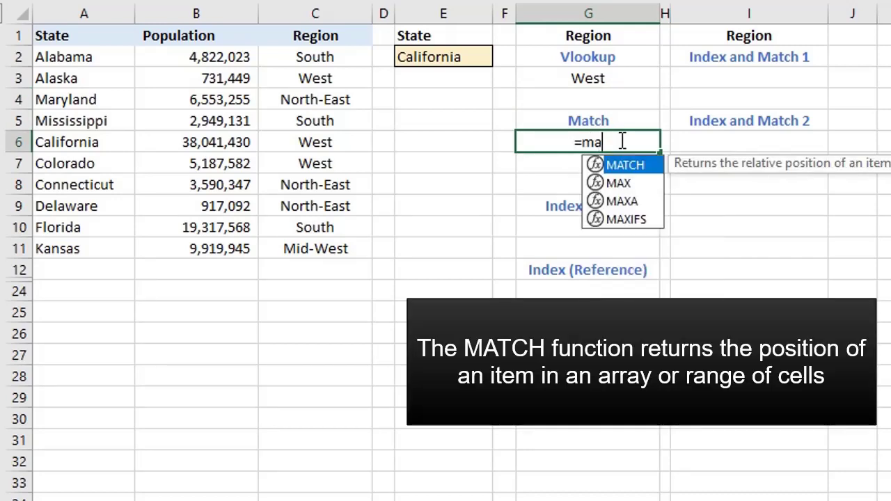
text(t)
key(Tab)
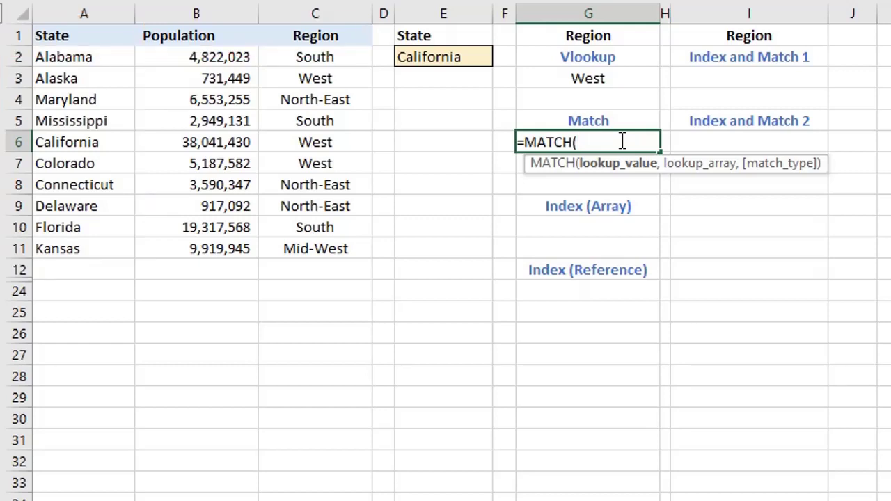
click(472, 57)
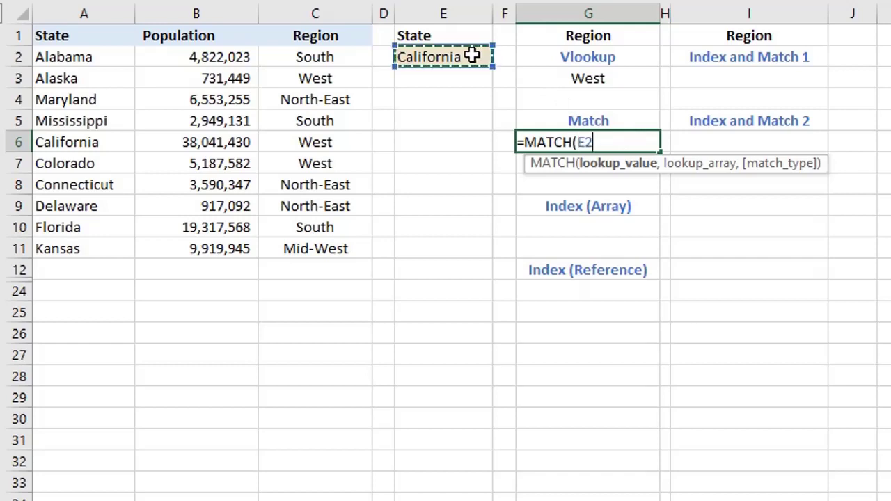
text(,)
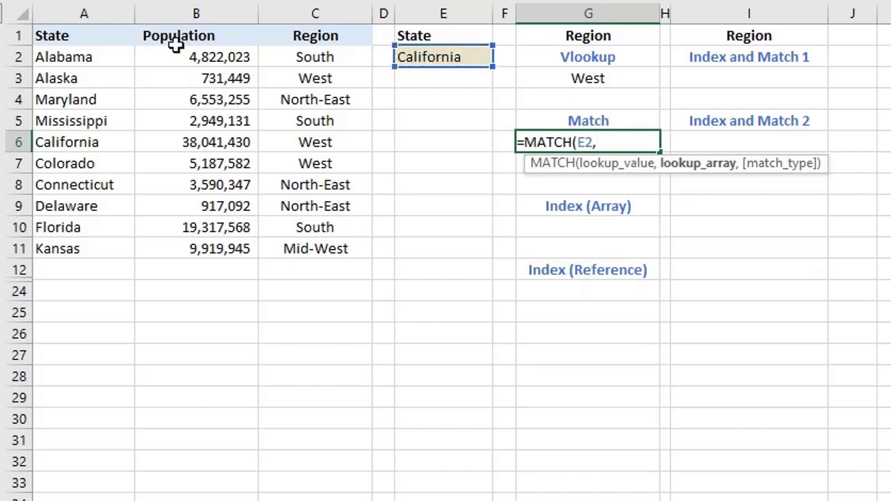
drag(109, 32, 86, 250)
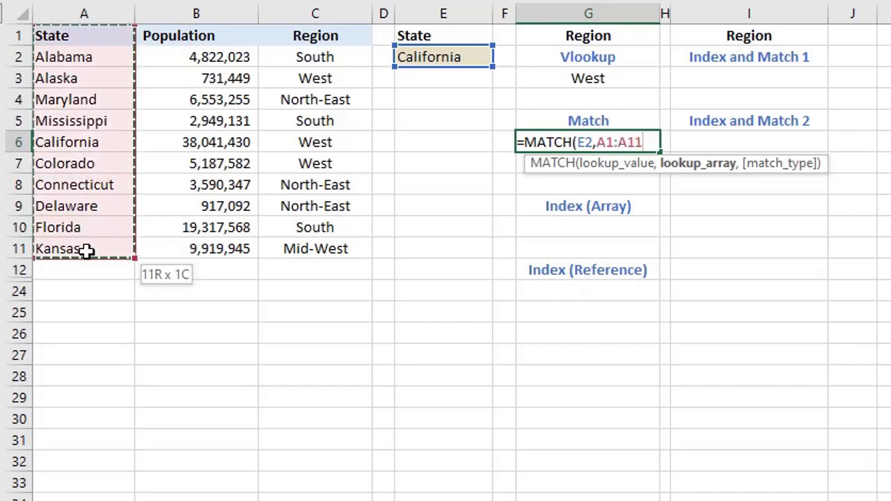
text(,)
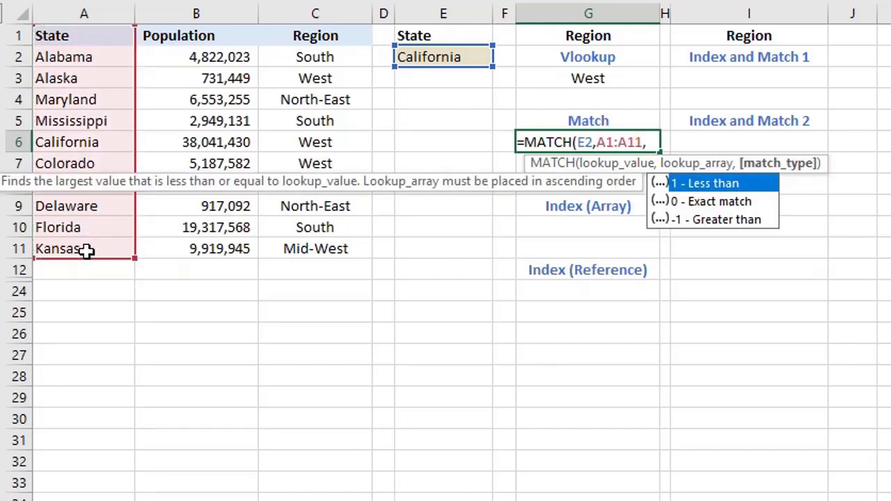
key(Down)
key(Tab)
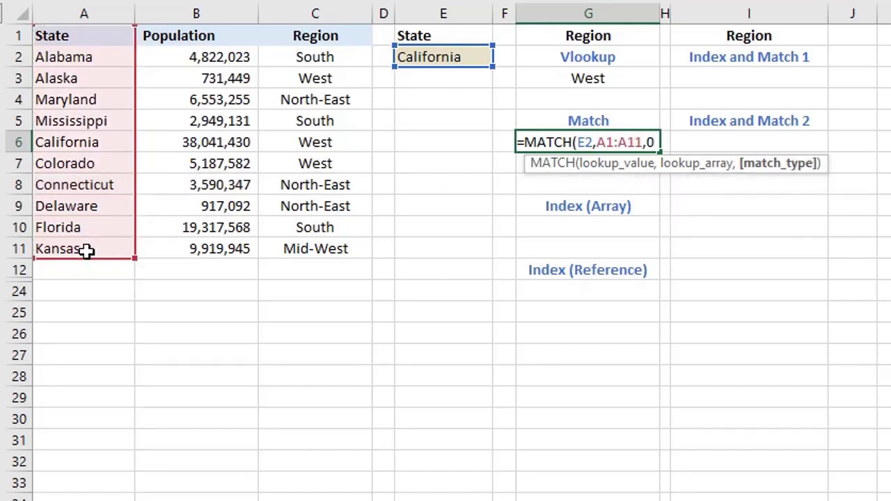
text())
key(Return)
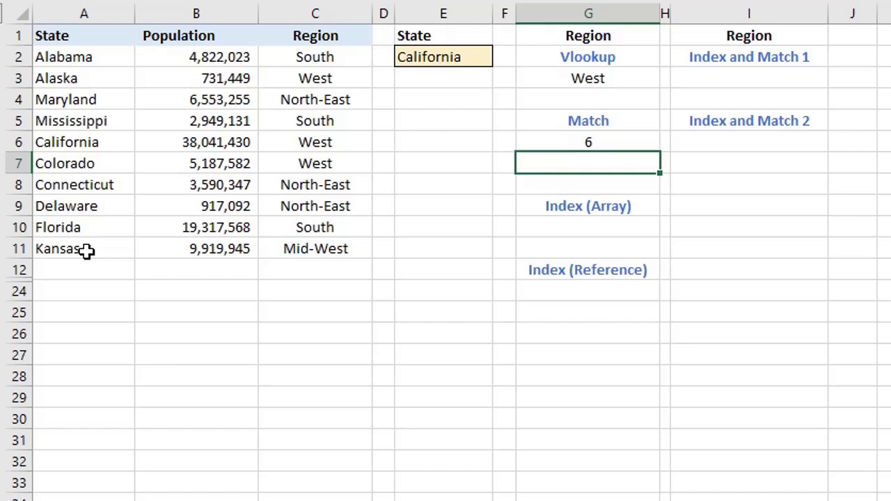
Step: Enter =MATCH(G1,A1:C1,0) in cell G7 to find the Region header's column position
text(=mat)
key(Tab)
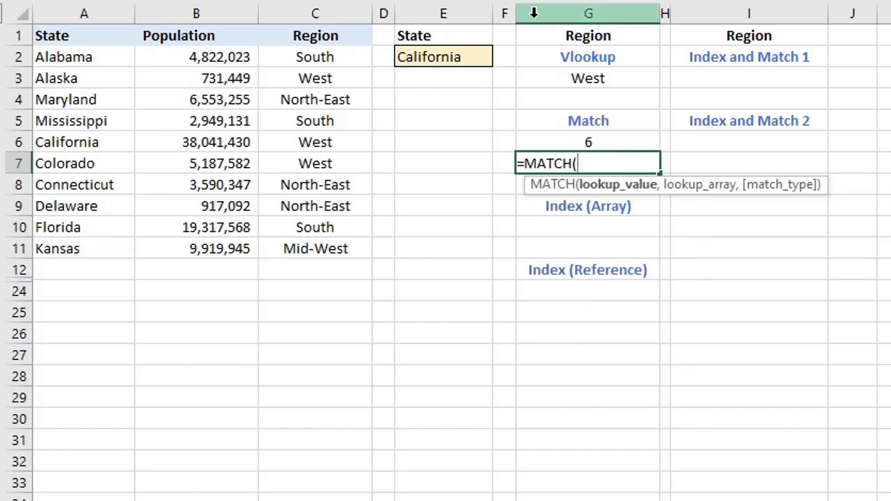
click(588, 35)
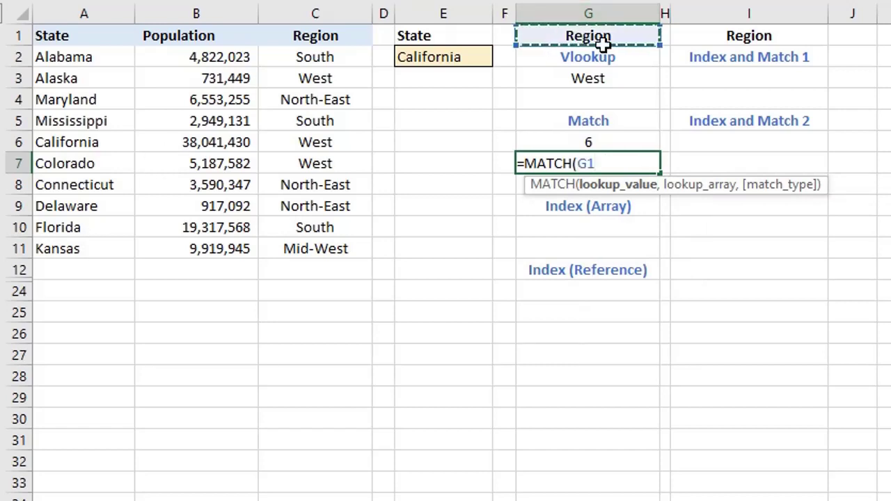
text(,)
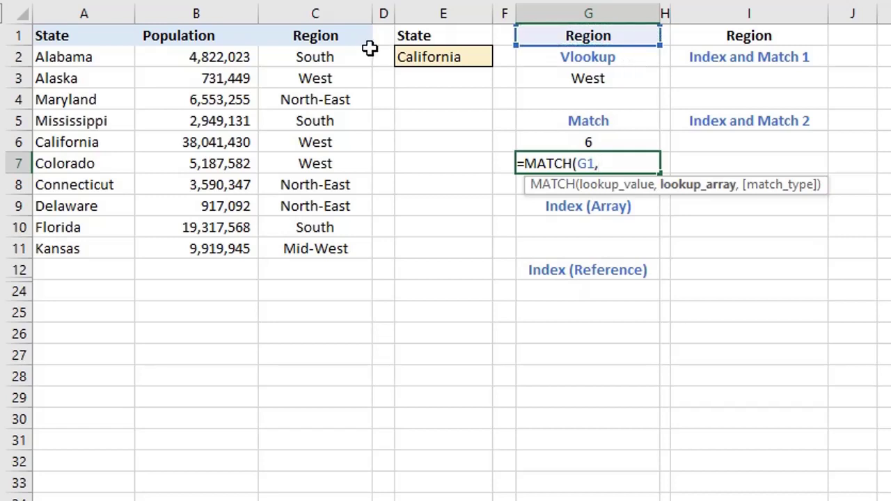
drag(53, 36, 299, 36)
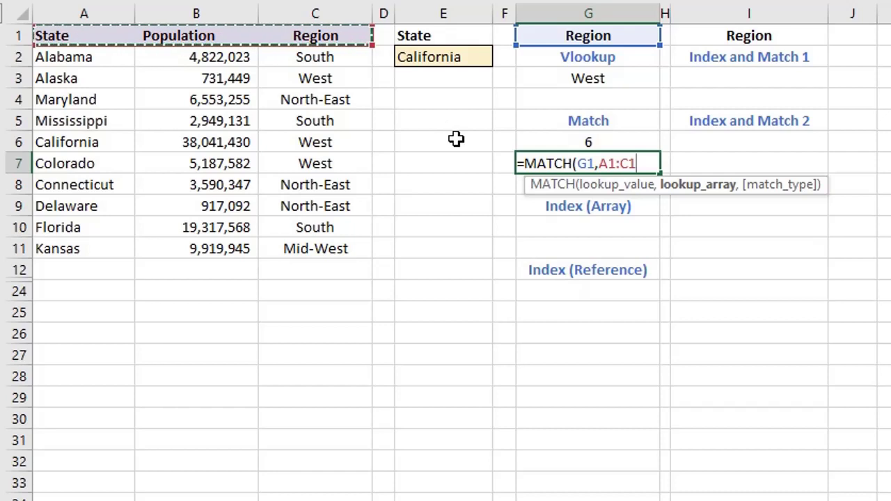
text(,)
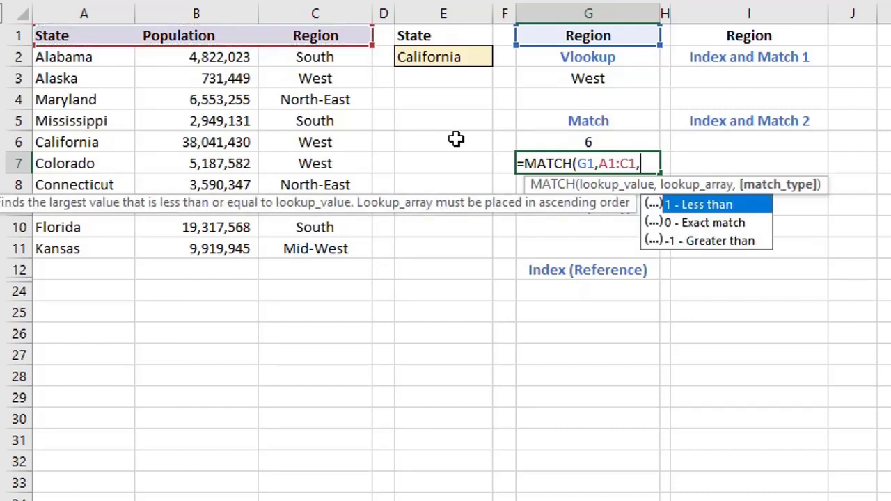
key(Down)
key(Tab)
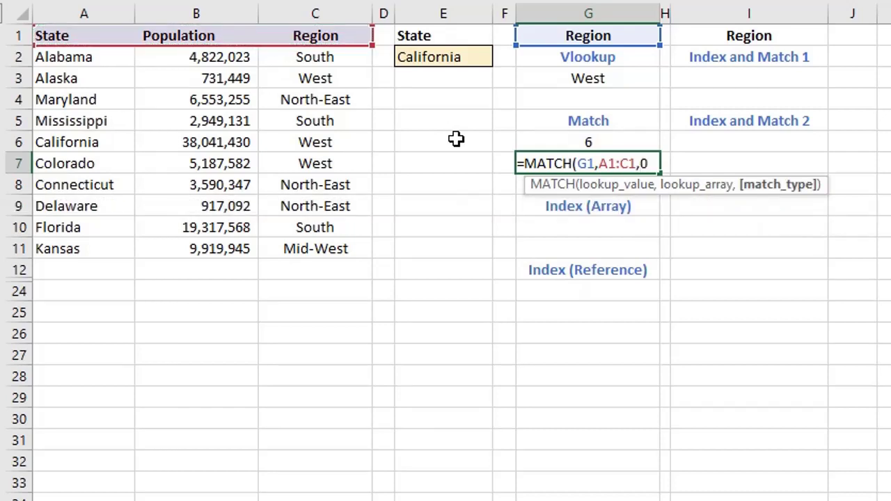
text())
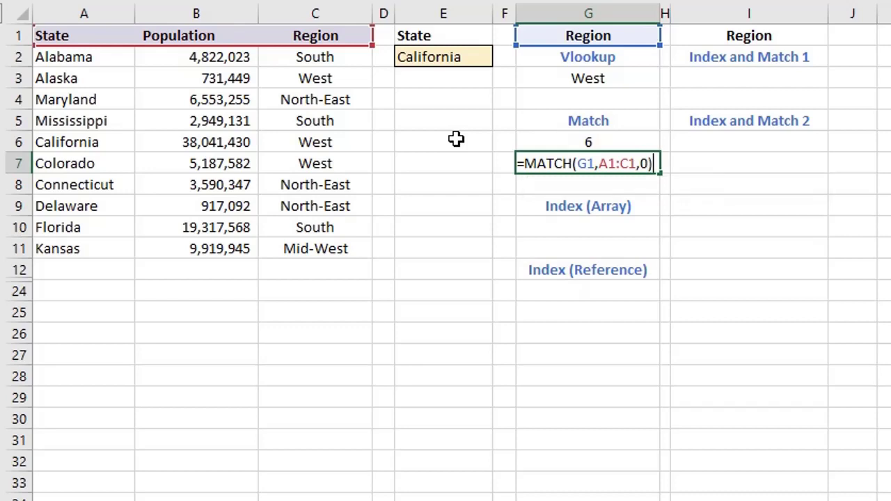
key(Return)
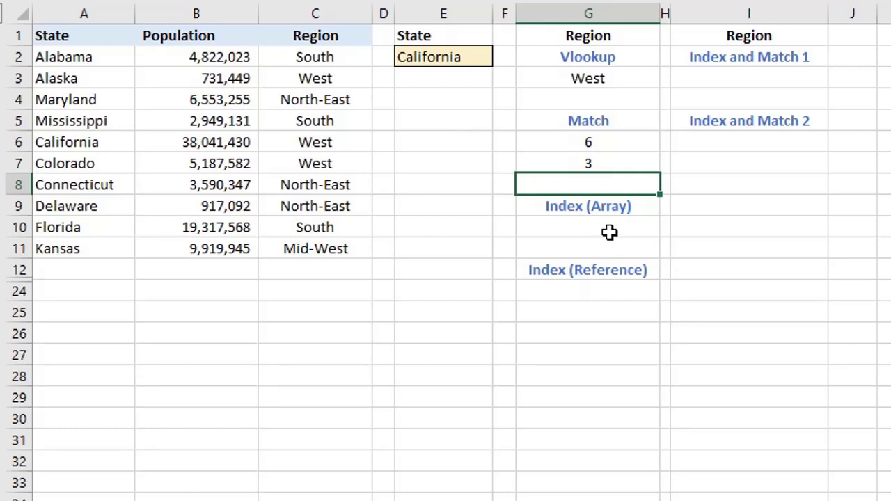
Step: Enter =INDEX(A1:C11,6,3) in cell G10 under Index (Array) to return the region by row and column number
key(Down)
key(Down)
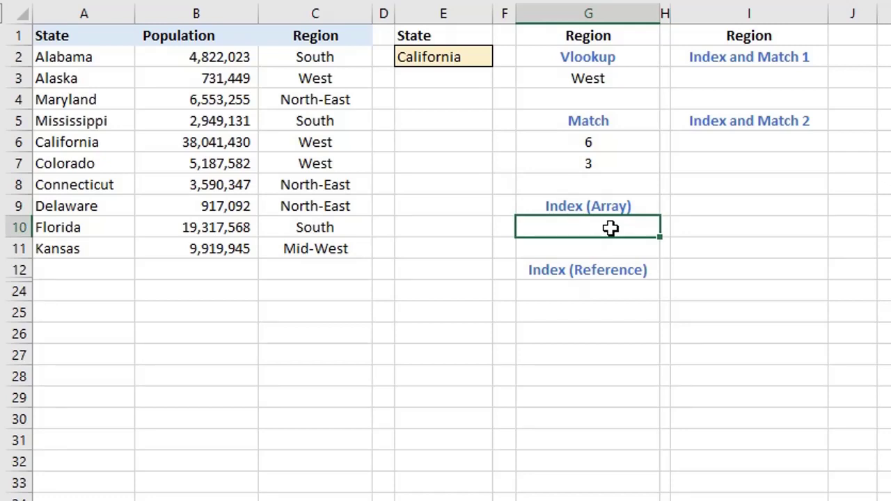
text(=ind)
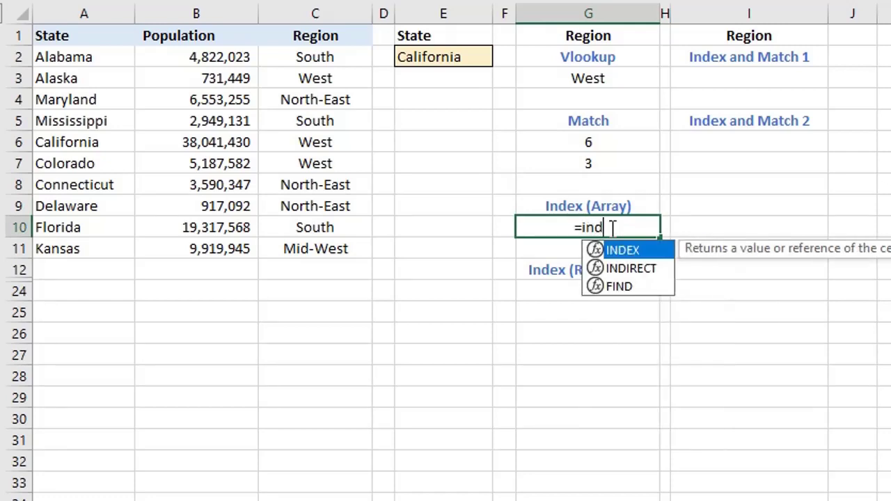
key(Tab)
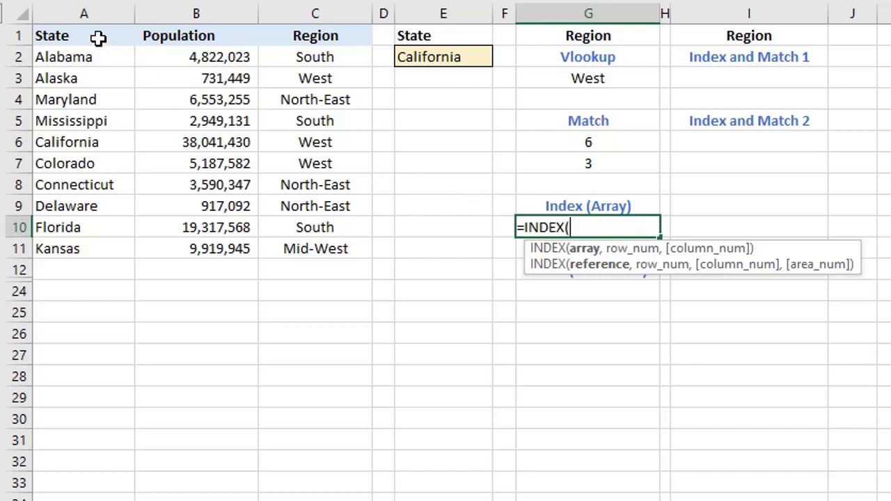
drag(97, 37, 320, 232)
drag(323, 248, 324, 249)
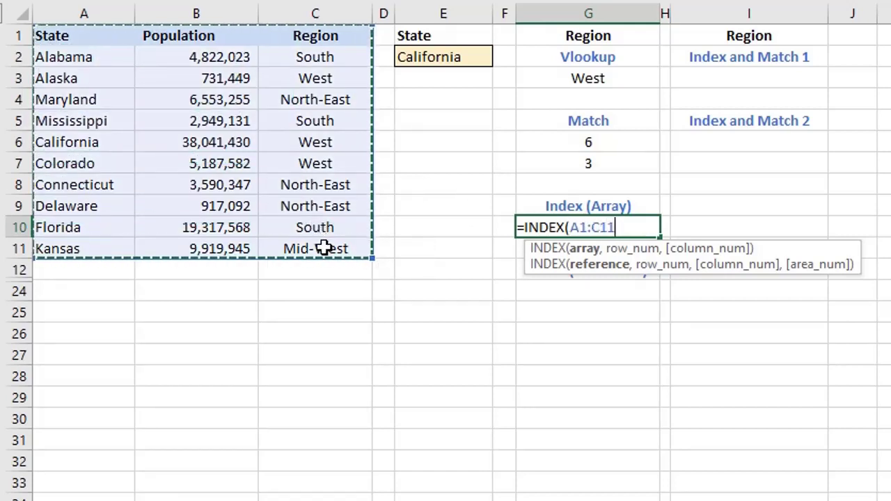
text(,)
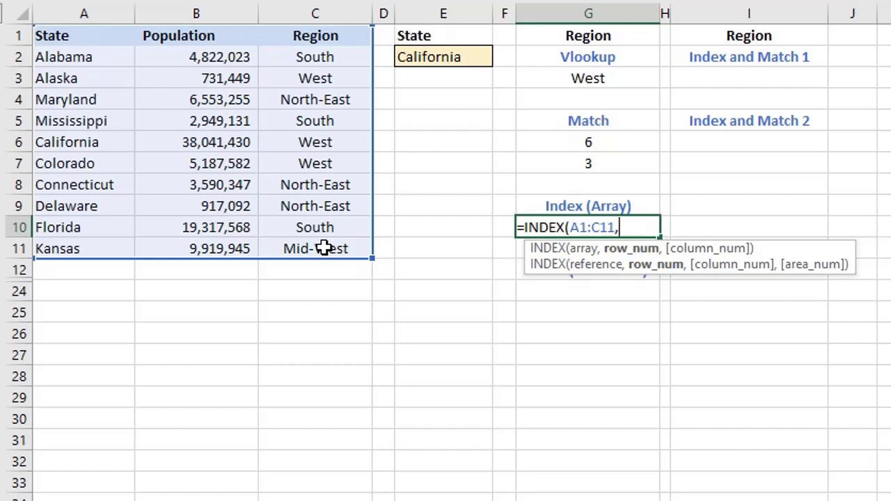
text(6,)
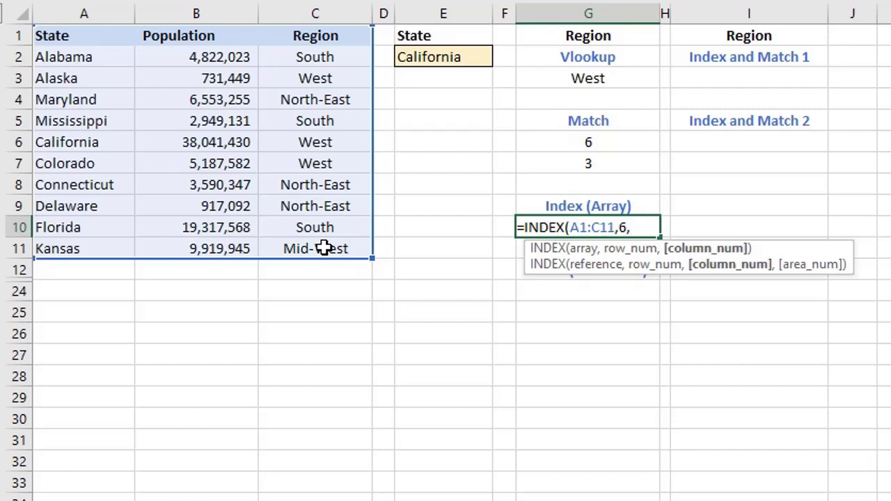
text(3))
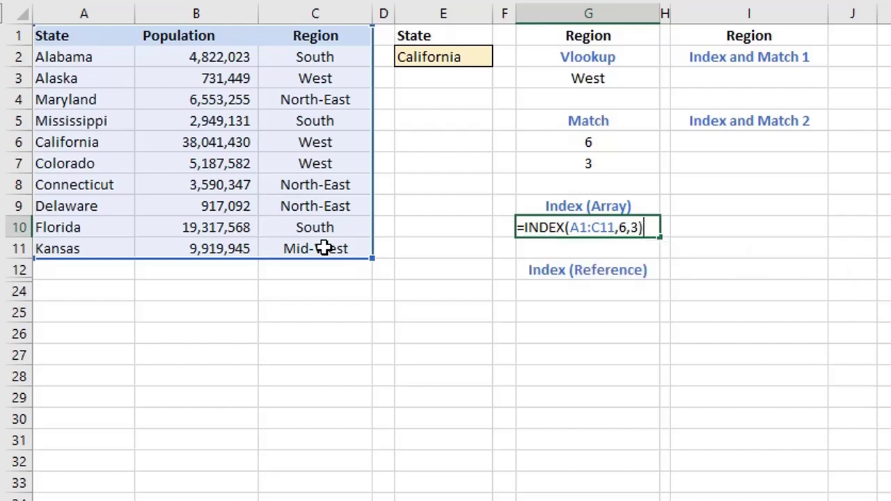
key(Return)
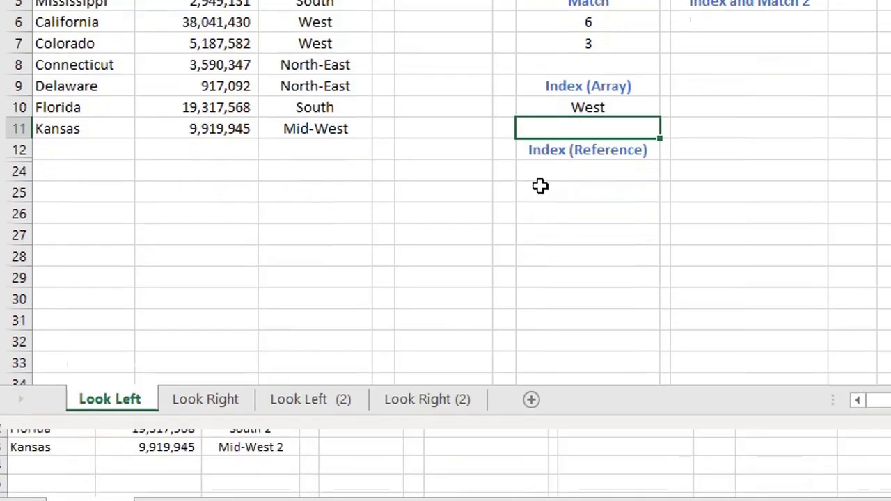
Step: Enter =INDEX((A1:C11,A13:C23),6,3,2) in cell G13 under Index (Reference) to return the region from the second table
text(=ind)
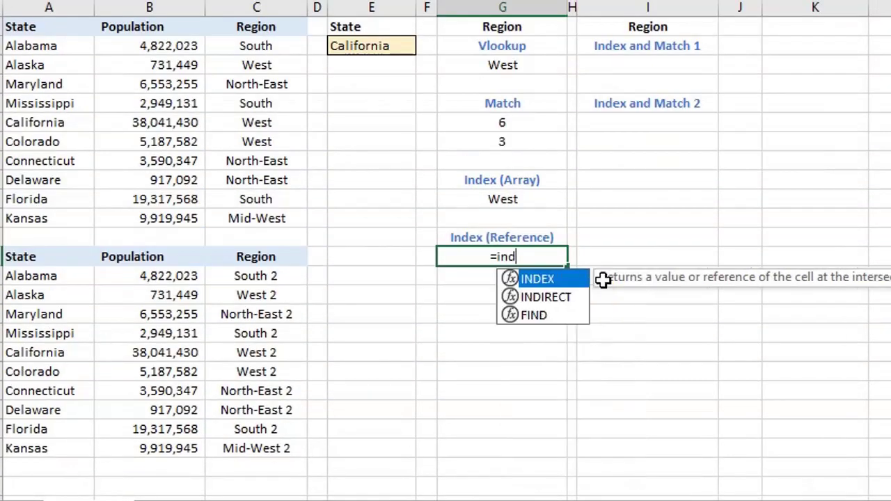
key(Tab)
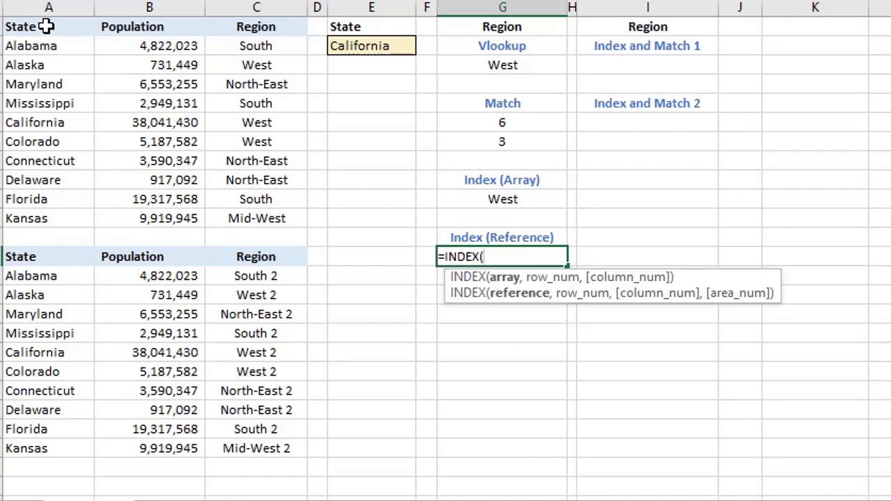
text(()
drag(45, 27, 261, 218)
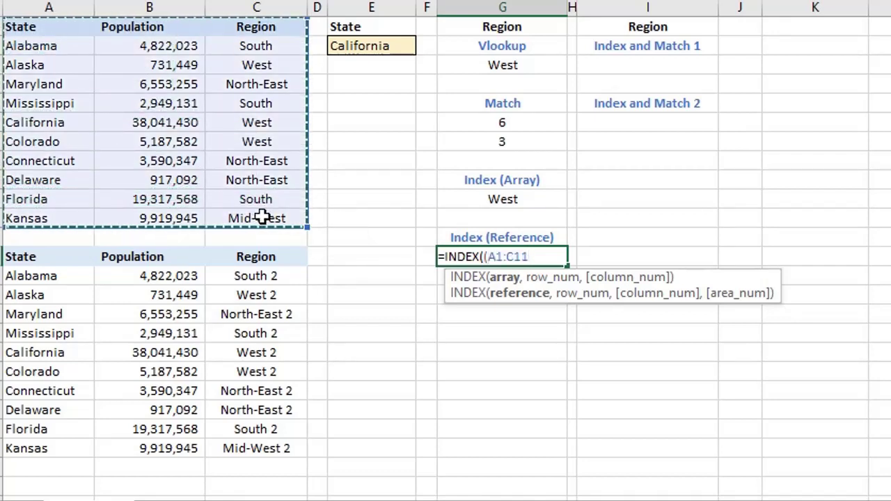
text(,)
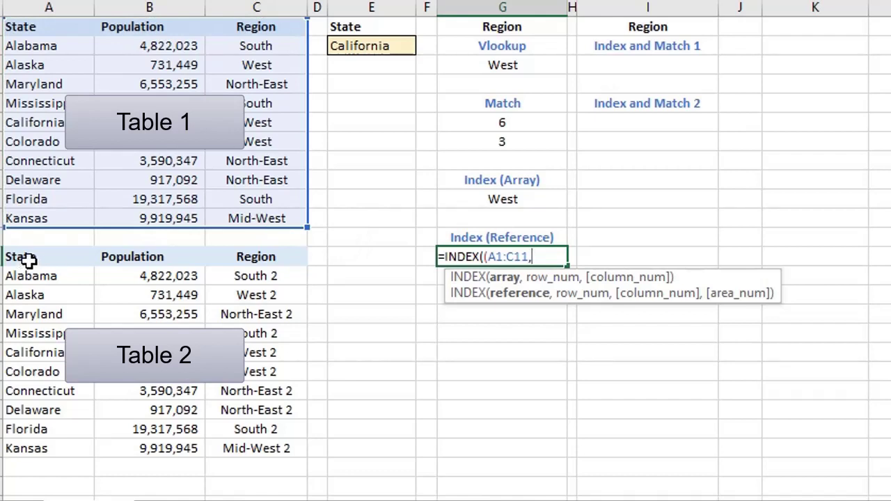
drag(23, 261, 256, 453)
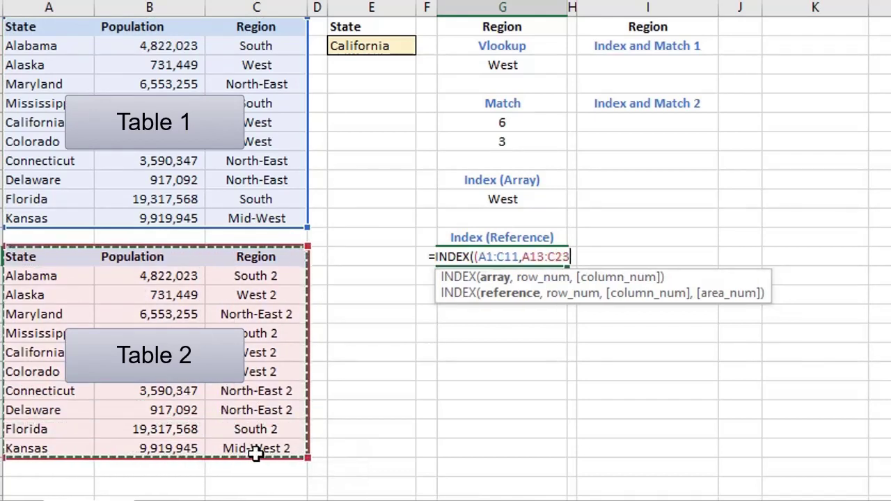
text(),)
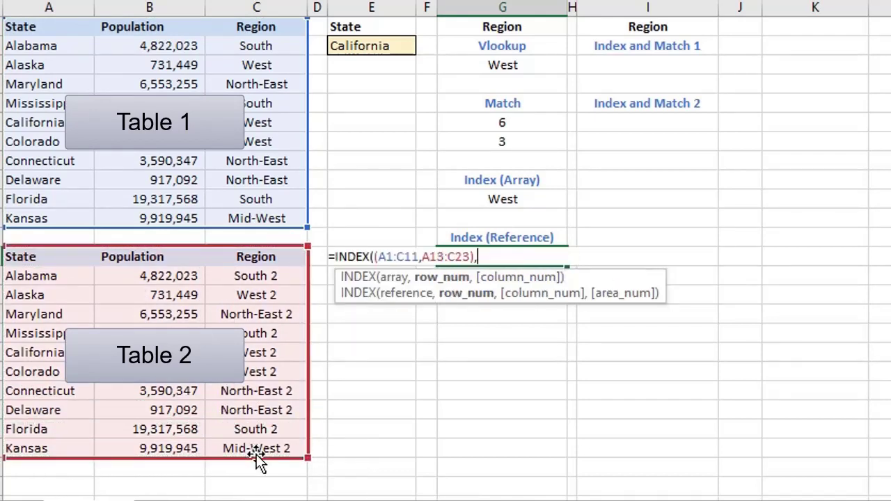
text(6)
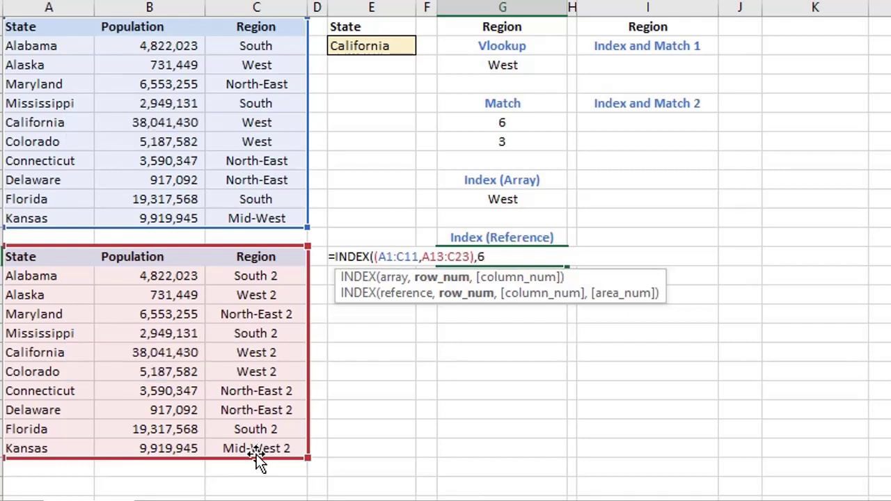
text(,3)
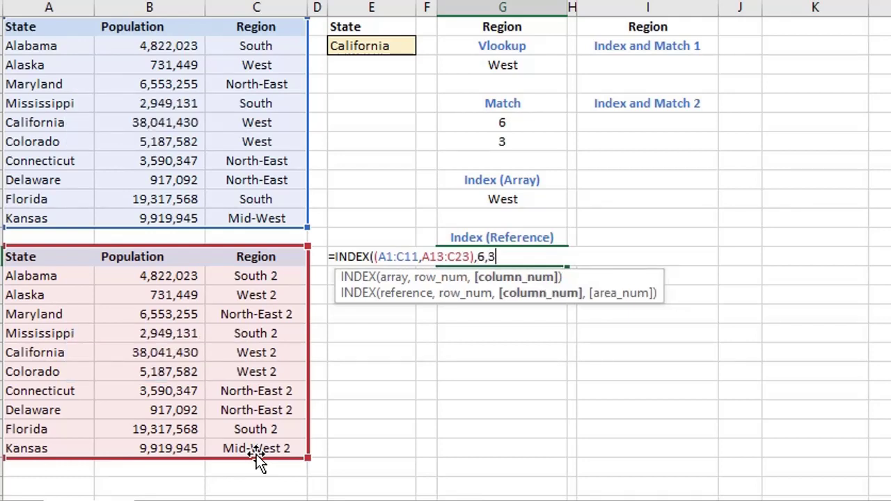
text(,)
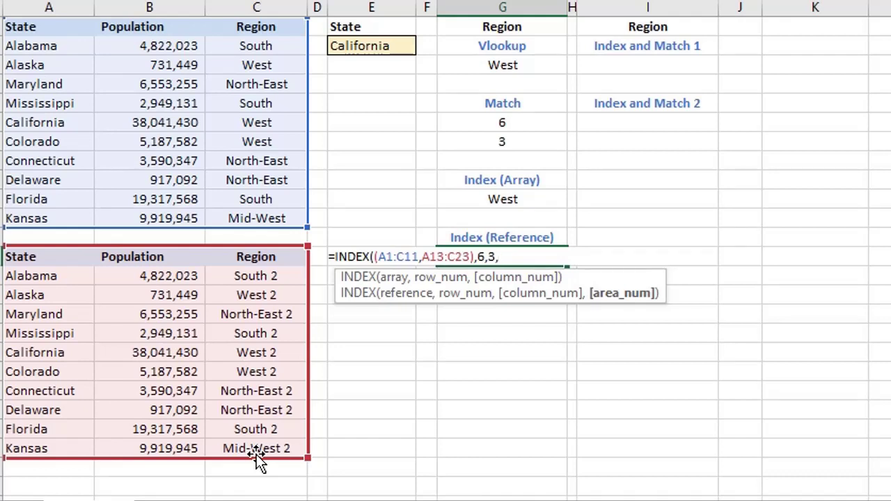
text(2))
key(Return)
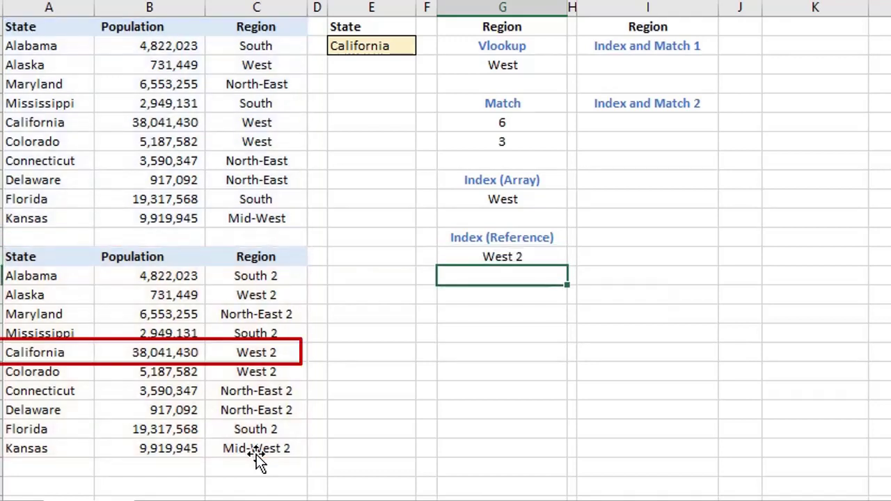
Step: Change the area number in the Index (Reference) formula in G13 to 1 so it reads from the first table
key(Up)
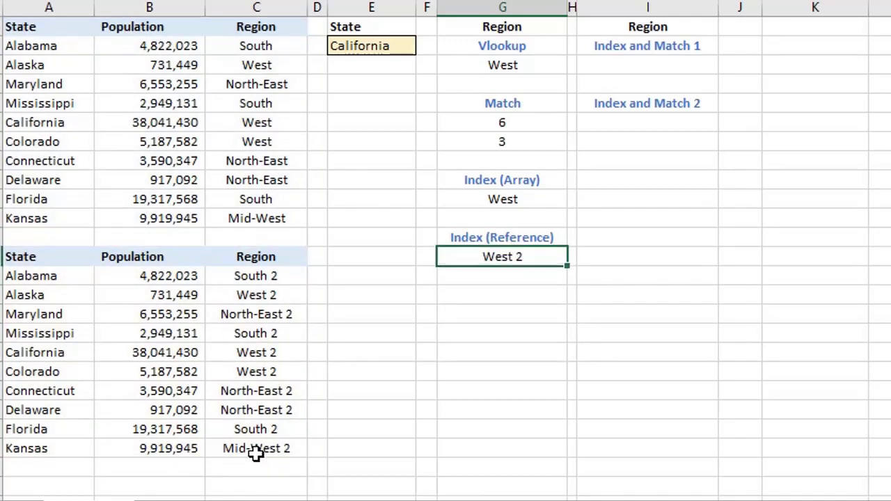
key(F2)
key(BackSpace)
key(BackSpace)
text(1))
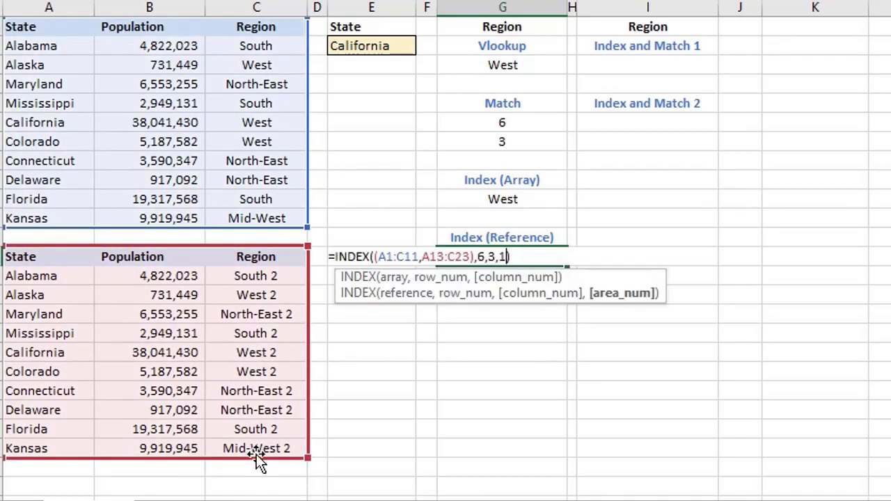
key(Return)
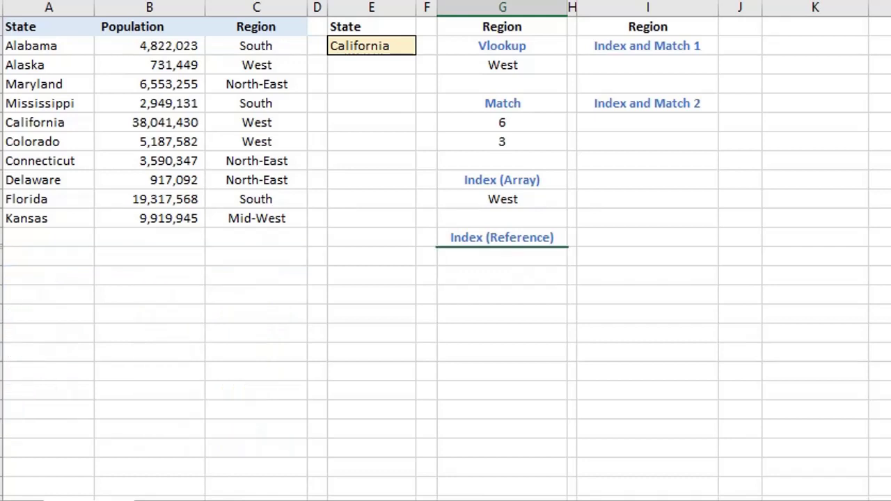
Step: Enter =INDEX(C1:C11,MATCH(E2,A1:A11,0)) in cell I3 under Index and Match 1 to look up the region of the state in E2
click(674, 66)
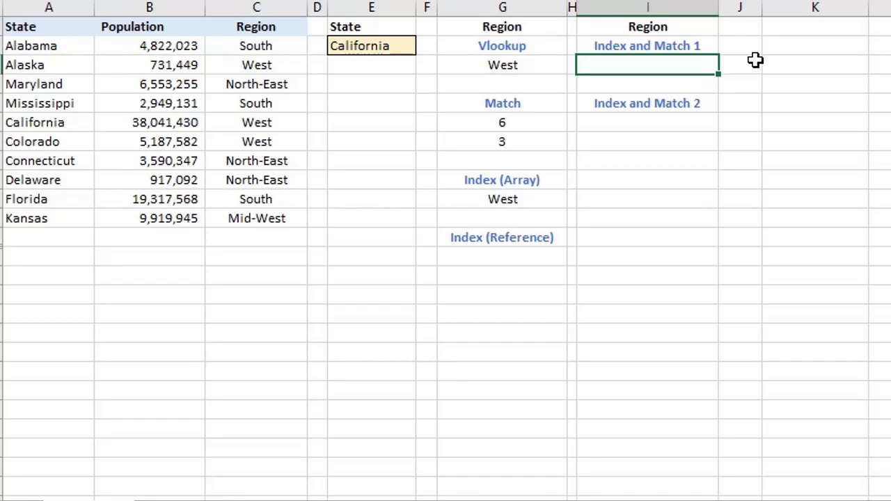
text(=ind)
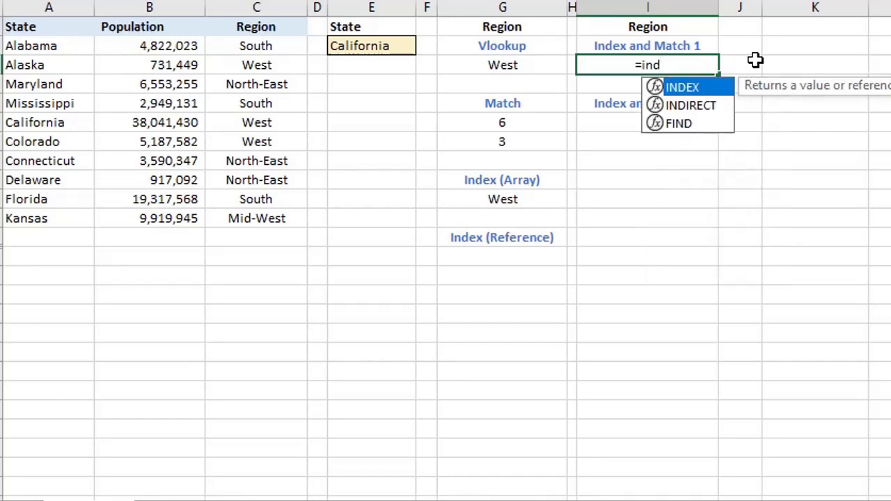
key(Tab)
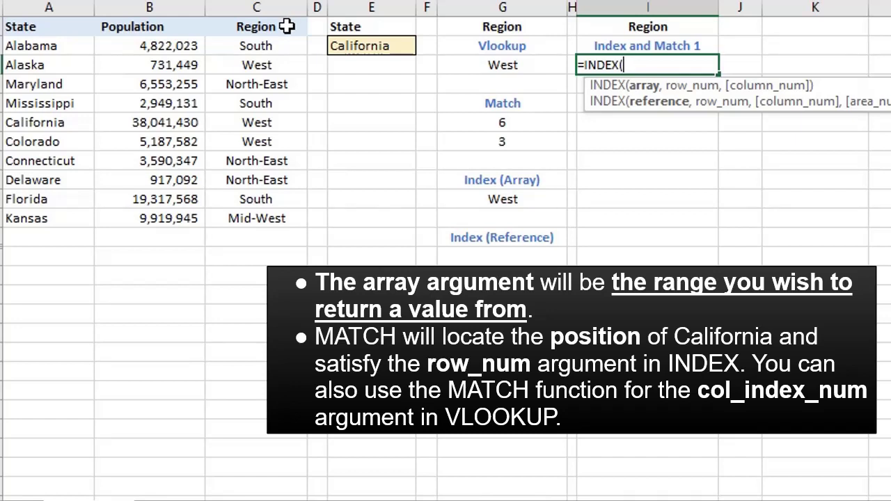
drag(287, 26, 294, 218)
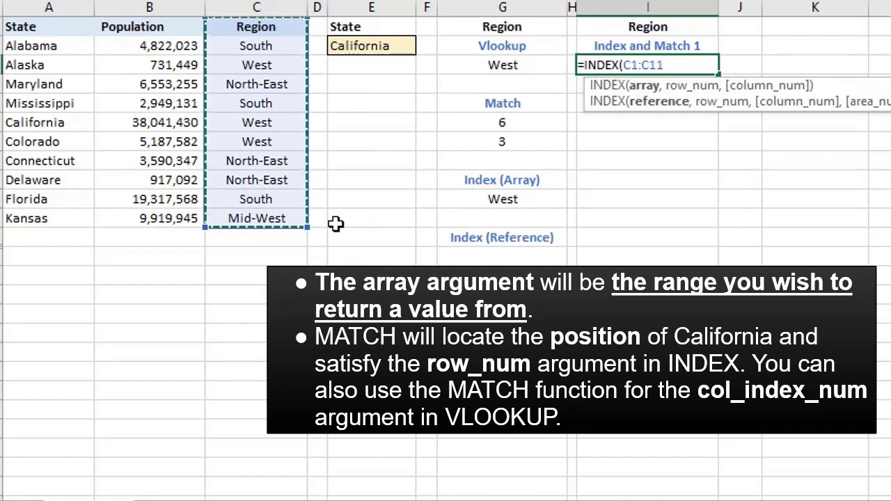
text(,mat)
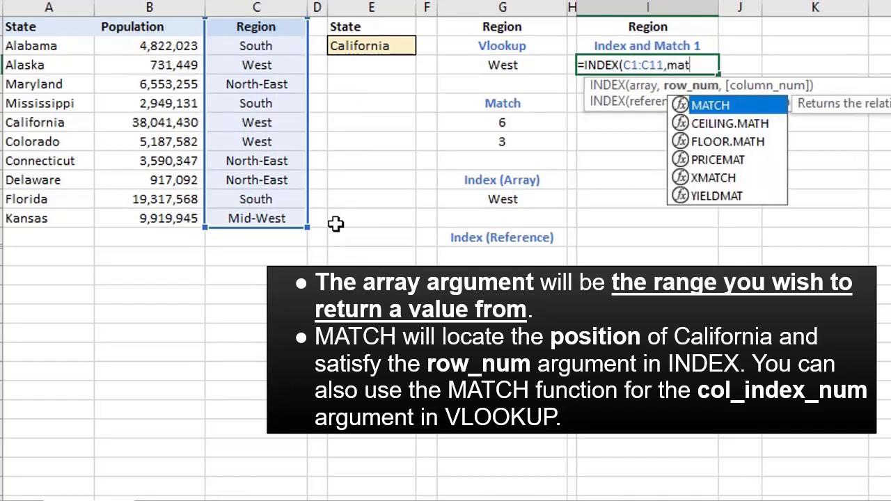
key(Tab)
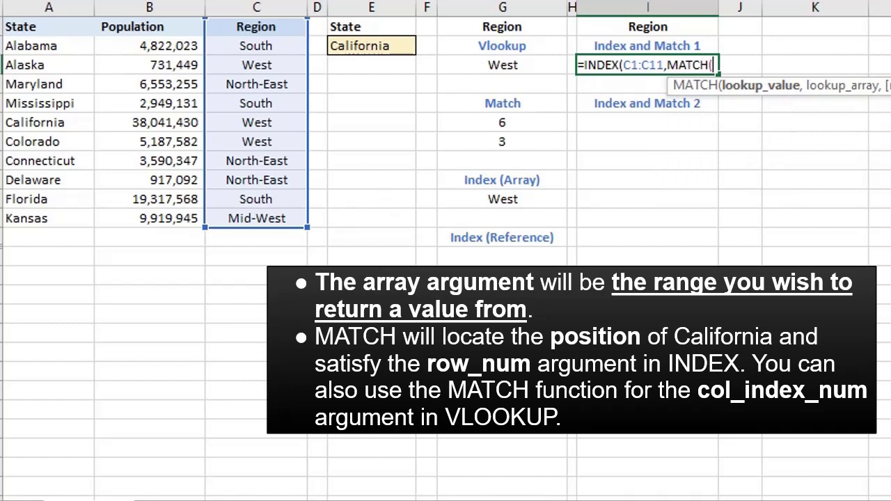
click(381, 47)
text(,)
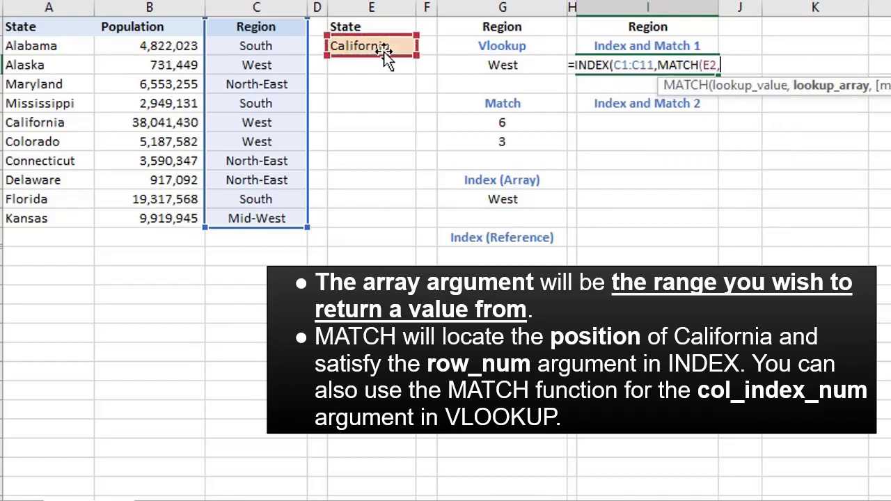
drag(66, 27, 66, 218)
text(,)
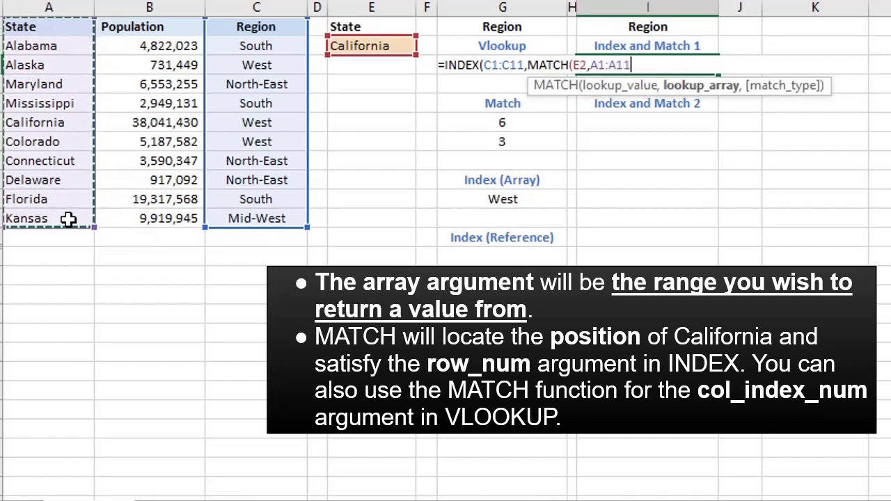
text(0)
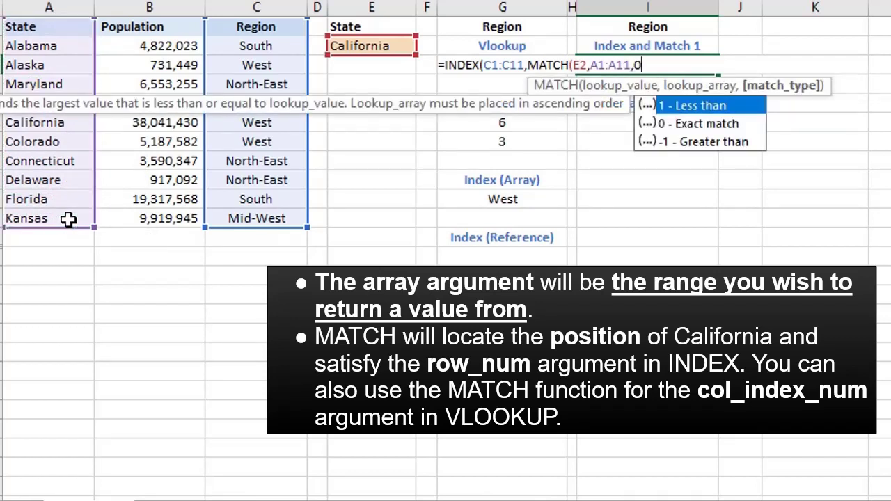
text())
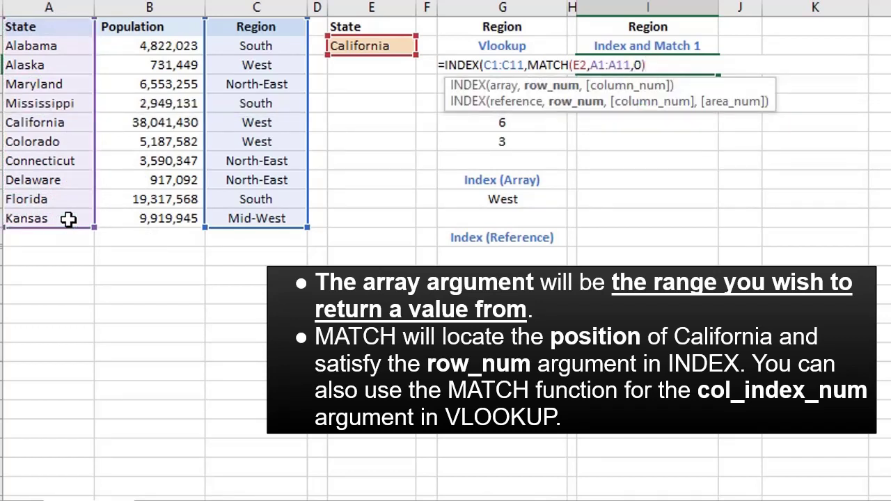
text())
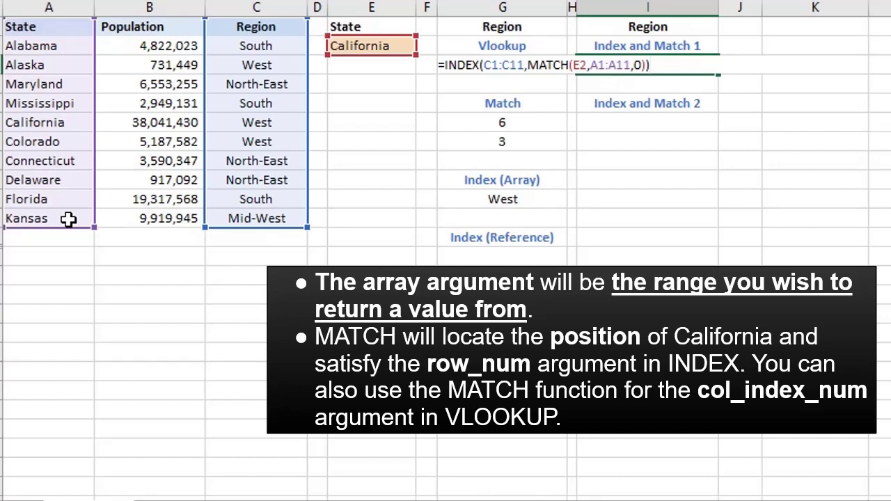
key(Return)
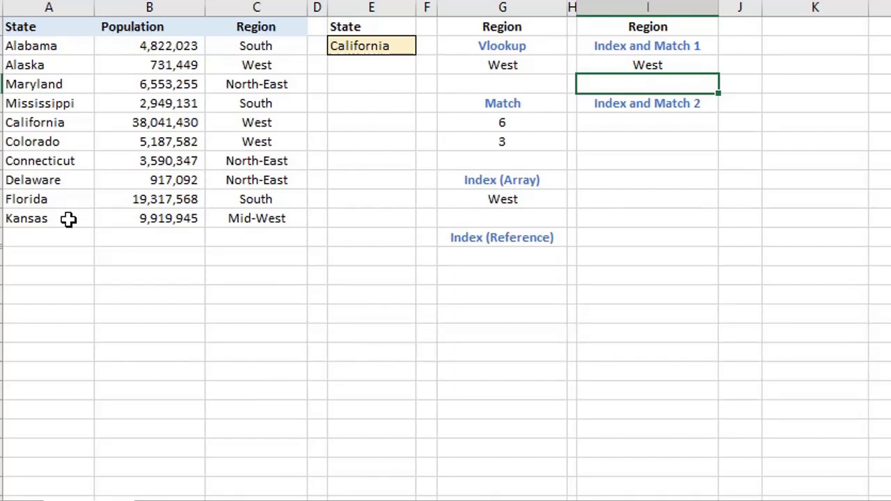
Step: Start an INDEX formula in cell I6 under Index and Match 2 with A1:C11 as the array
key(Down)
key(Down)
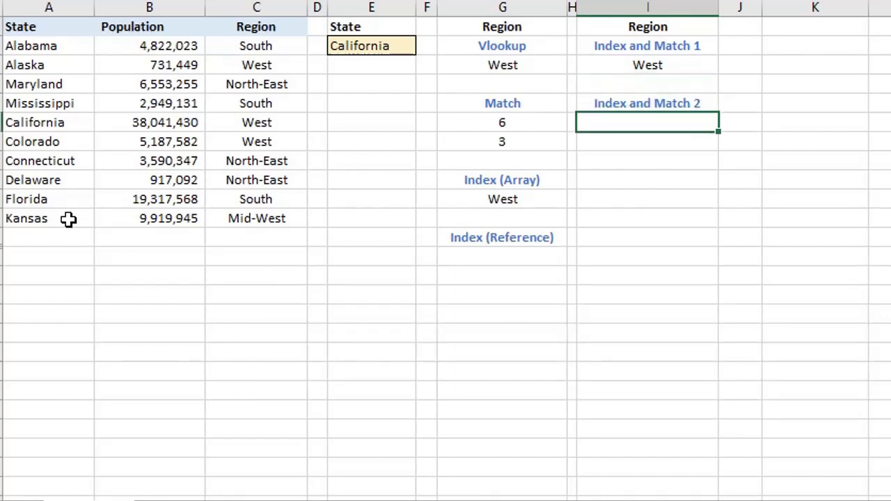
text(=ind)
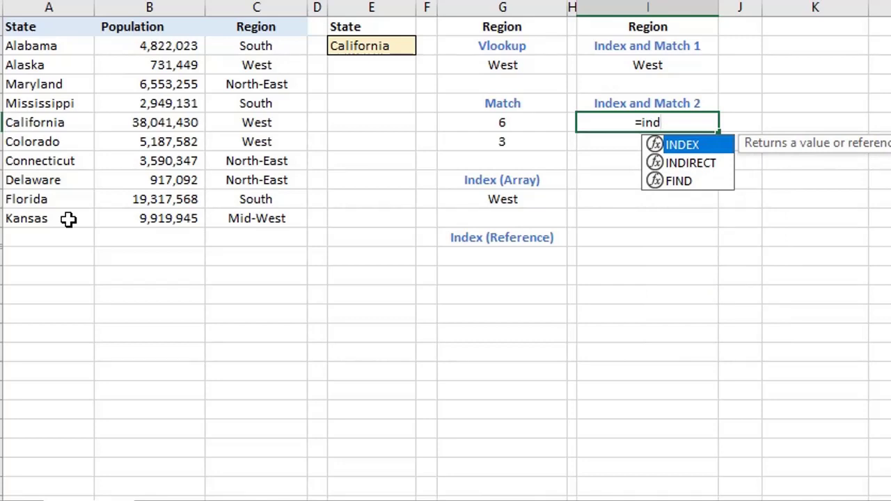
key(Tab)
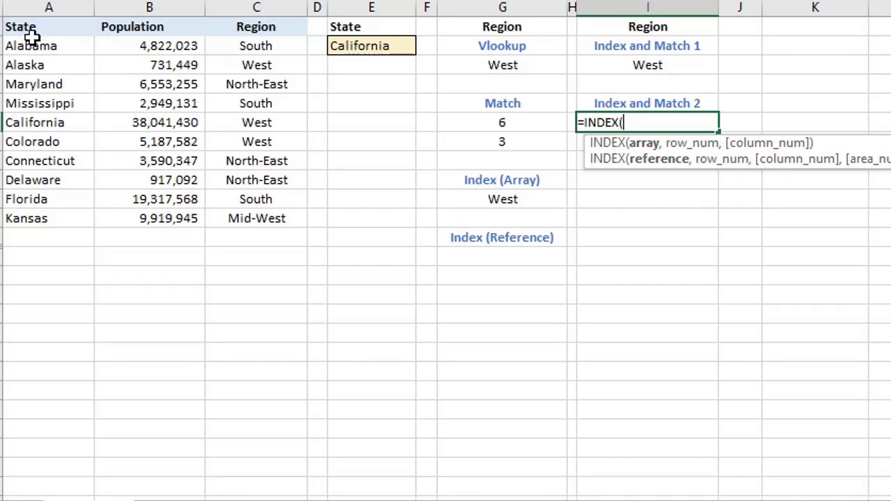
drag(32, 35, 261, 217)
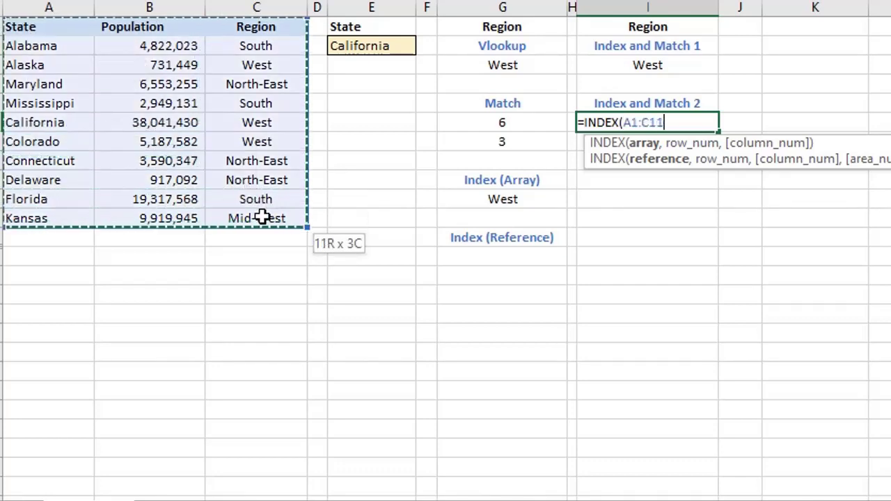
text(,)
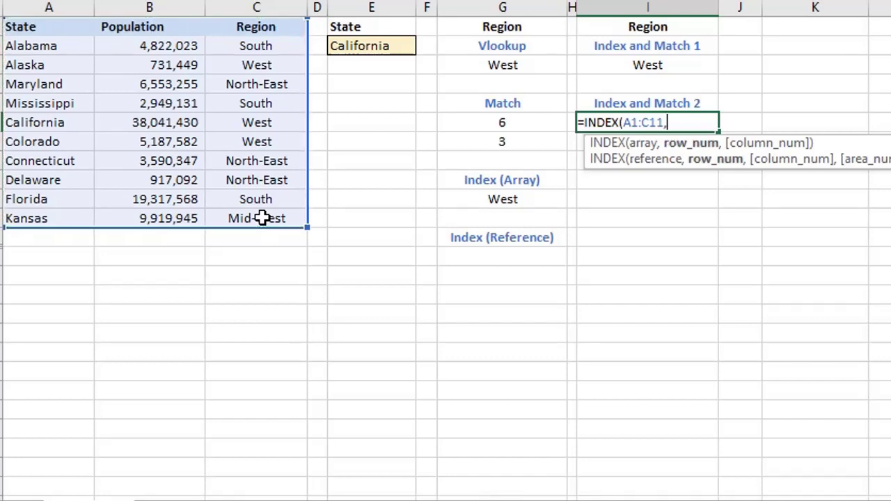
Step: Add MATCH(E2,A1:A11,0) as the row number of the INDEX formula in I6
text(ma)
key(Tab)
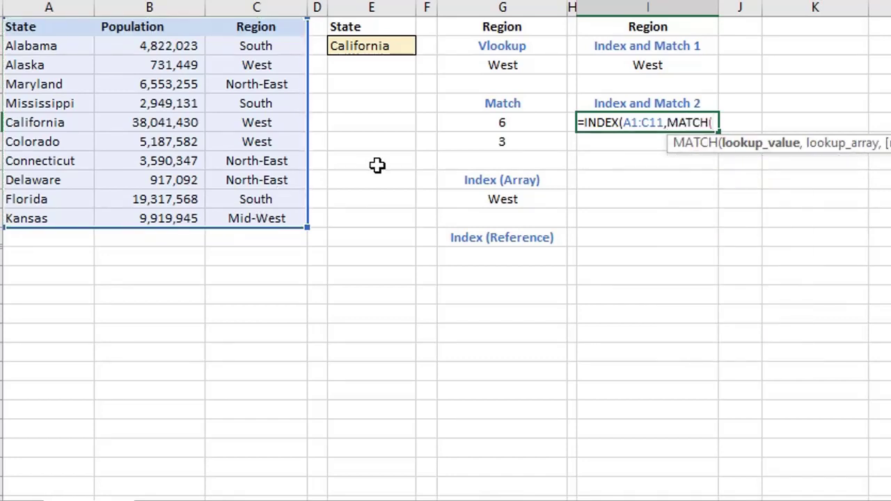
click(369, 43)
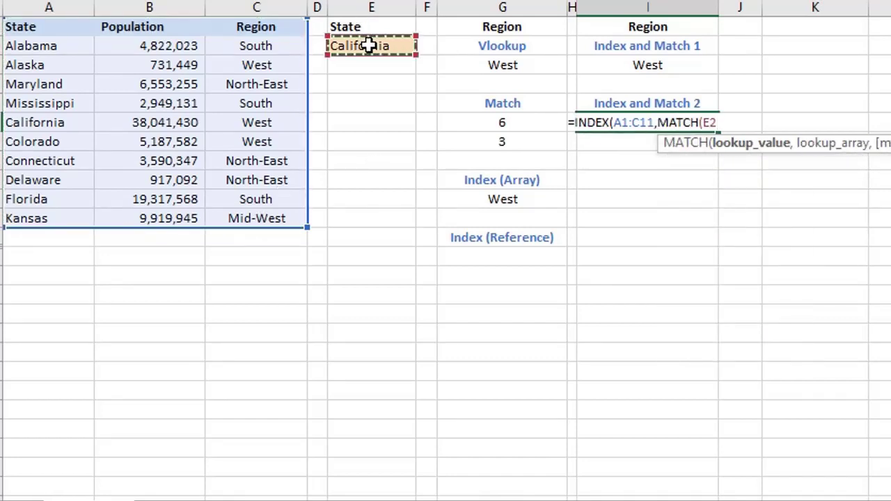
text(,)
click(76, 25)
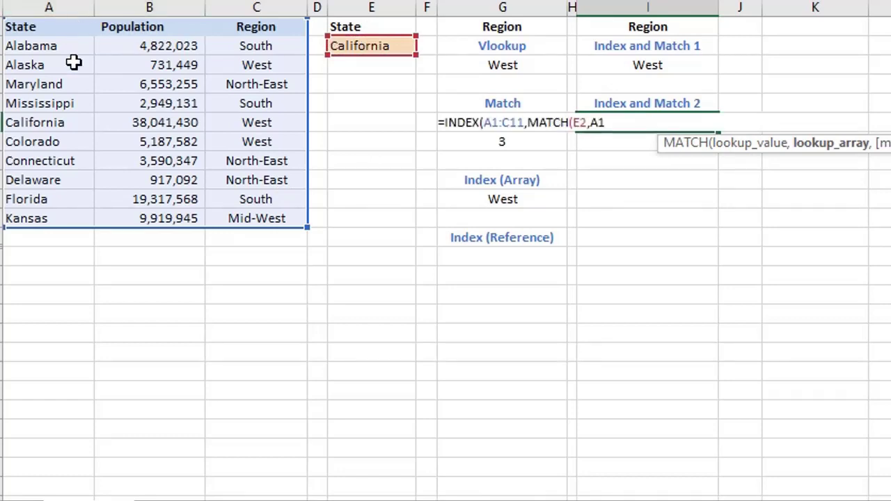
drag(74, 63, 83, 215)
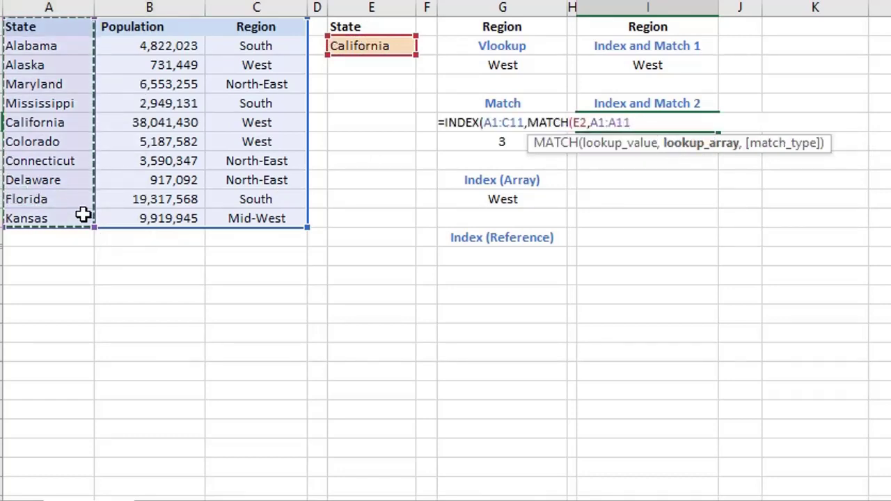
text(,0))
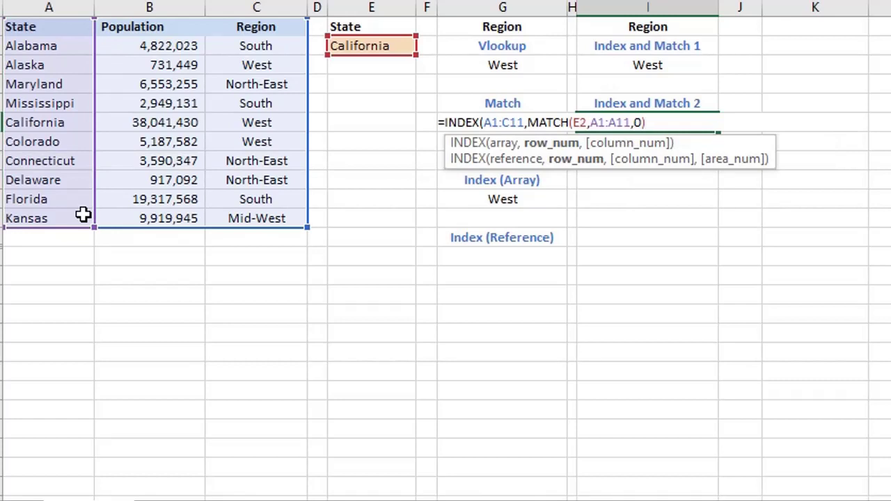
Step: Add MATCH(I1,A1:C1,0) as the column number of the INDEX formula in I6 and complete the formula
text(,)
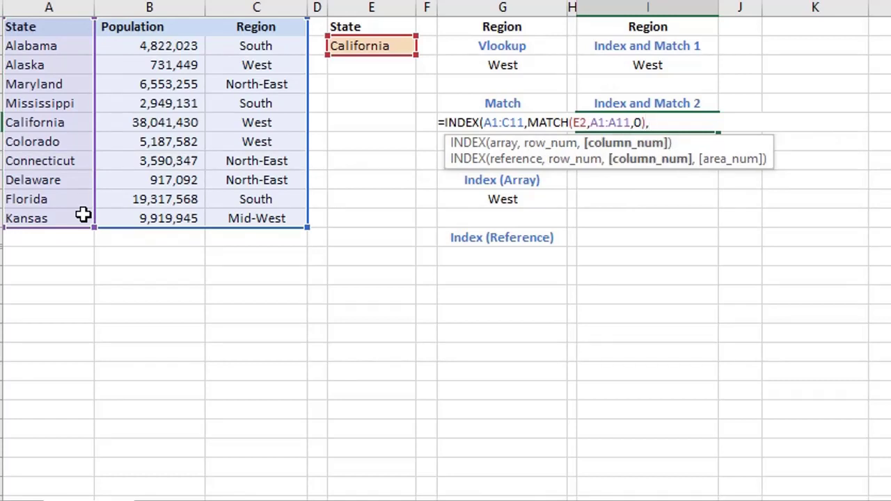
text(mat)
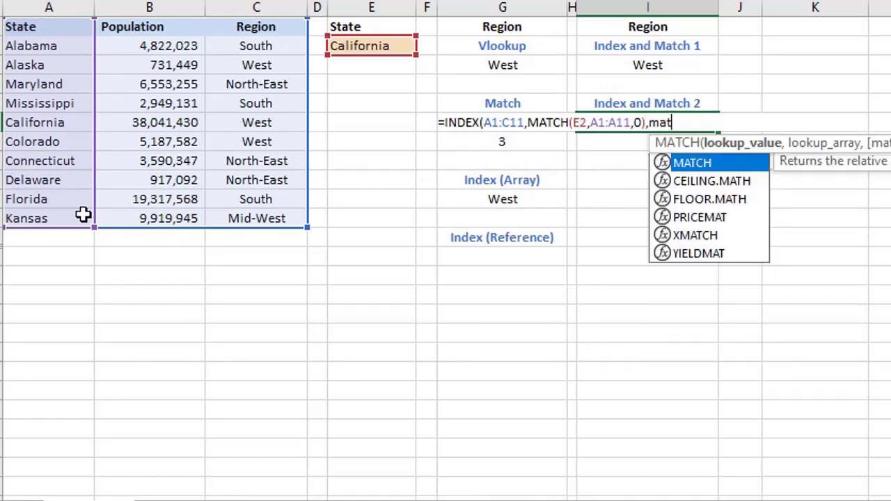
key(Tab)
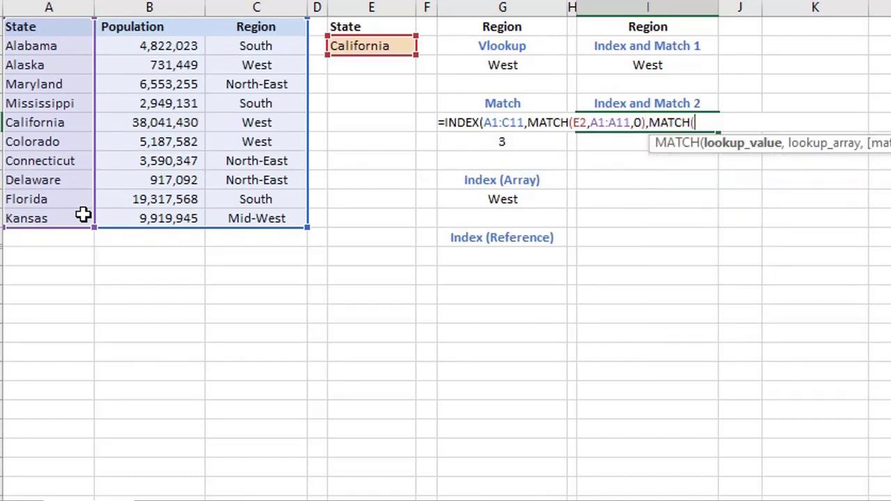
click(633, 27)
text(,)
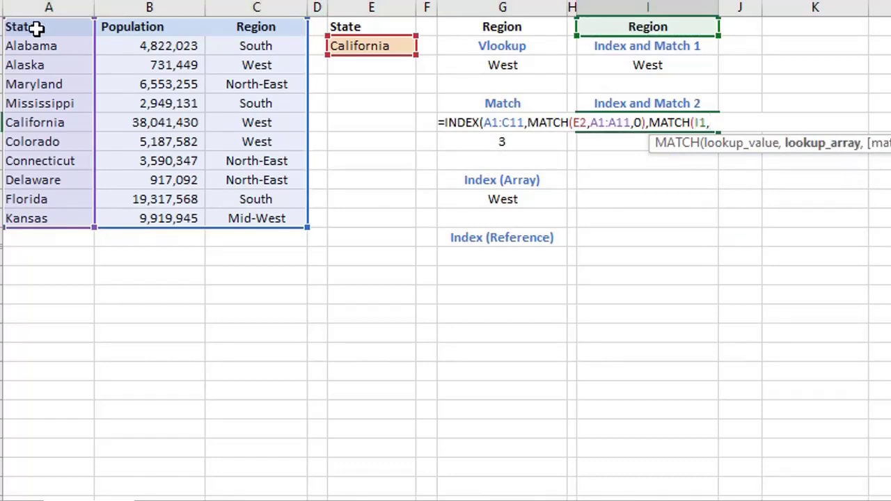
drag(37, 28, 241, 26)
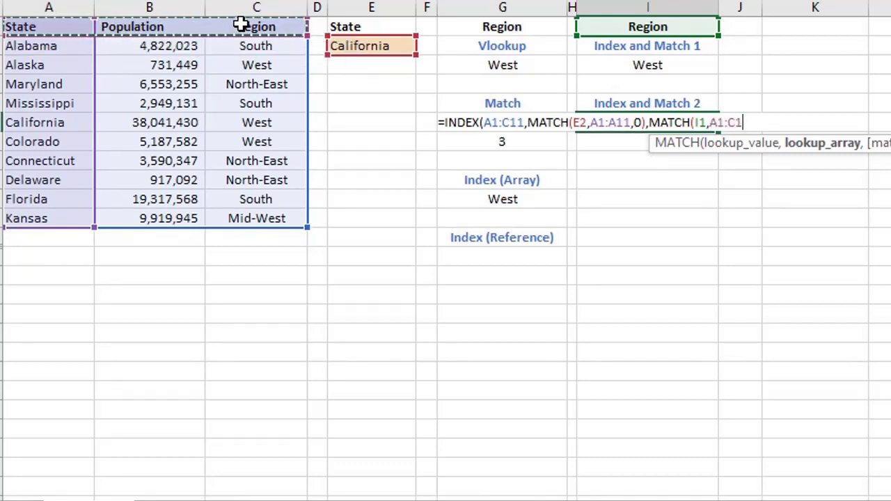
text(,)
key(Down)
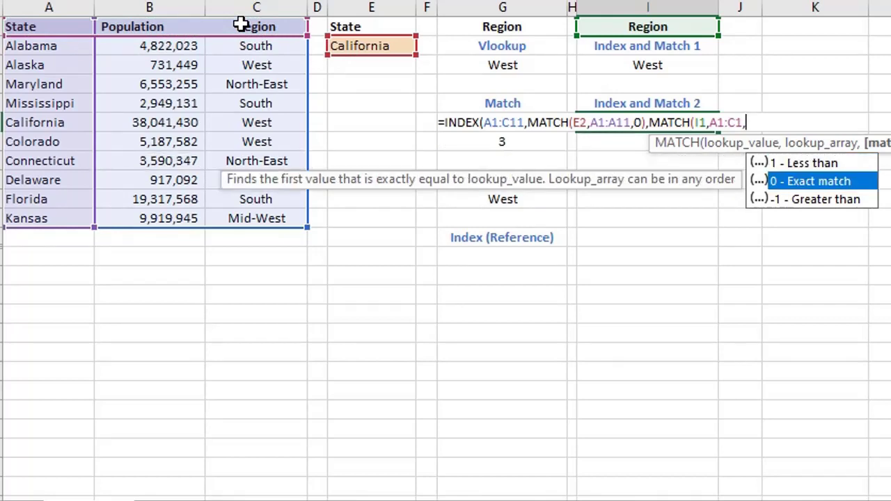
key(Tab)
text()))
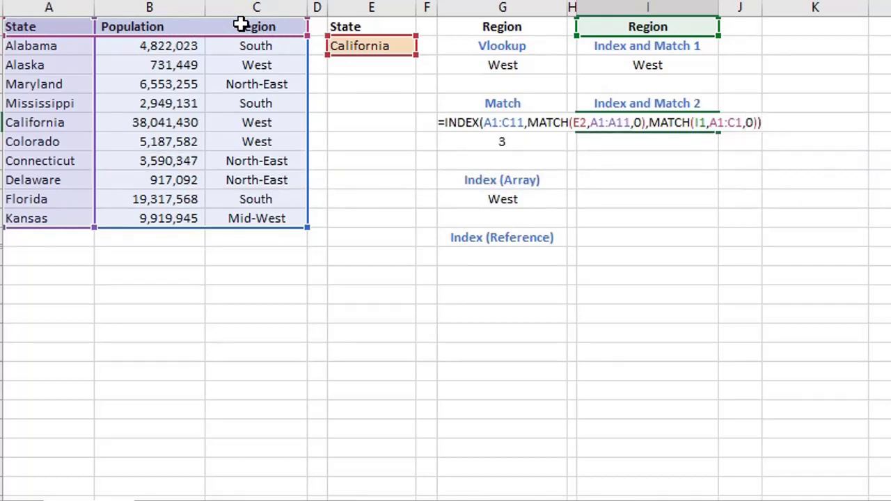
key(Return)
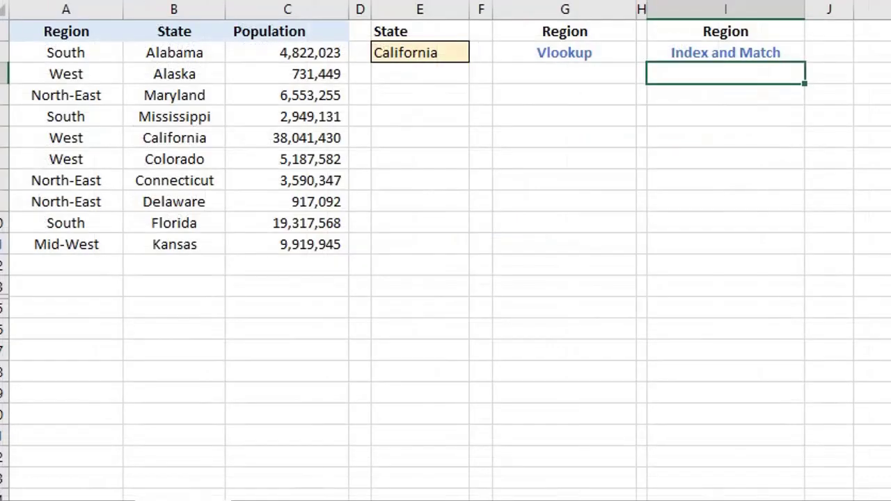
Step: Enter =VLOOKUP(E2,A1:C11,1,FALSE) in cell G3 under Vlookup on the sheet with Region as the first column
click(582, 78)
text(=vl)
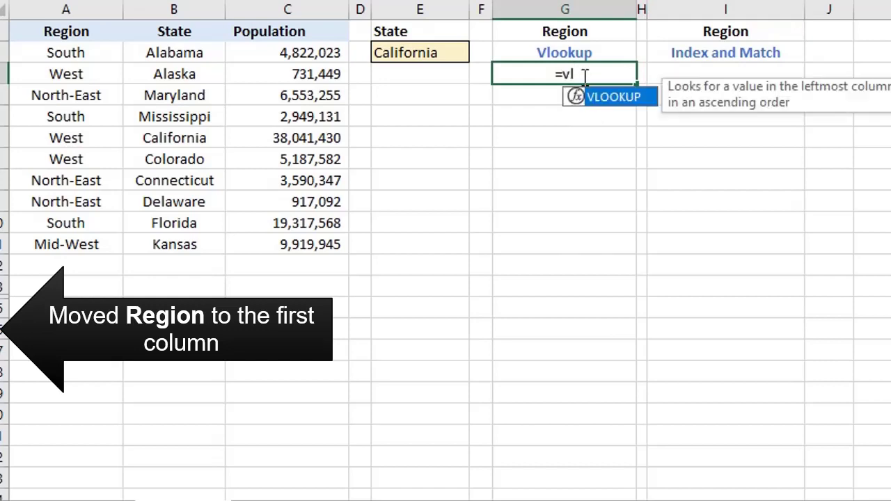
key(Tab)
click(434, 48)
text(,)
drag(112, 30, 298, 237)
text(,)
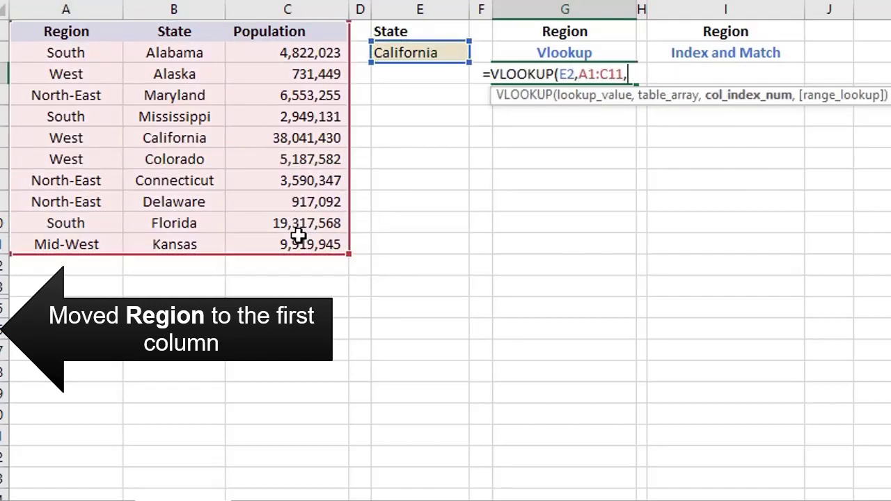
text(1,)
key(Down)
key(Tab)
text())
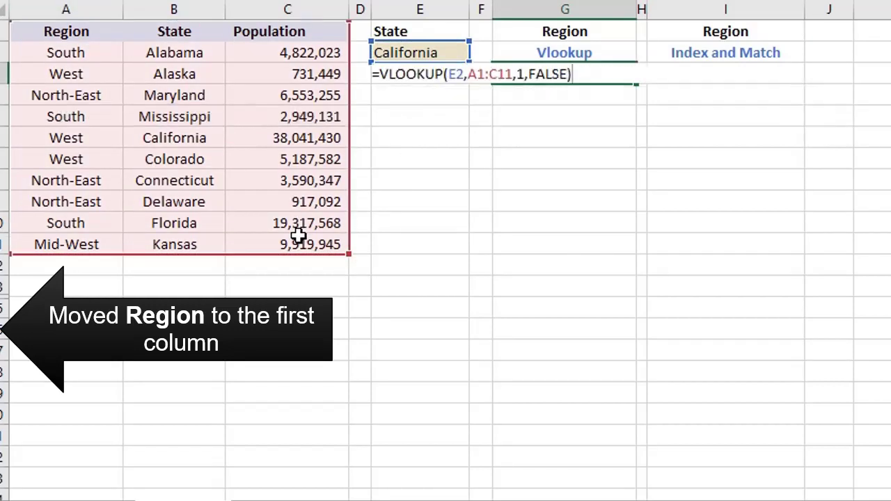
key(Return)
Step: Enter =INDEX(A1:A11,MATCH(E2,B1:B11,0)) in cell I3 under Index and Match to look up the region of the state in E2
click(677, 76)
text(=ind)
key(Tab)
drag(48, 29, 78, 241)
text(,ma)
key(Tab)
click(397, 52)
text(,)
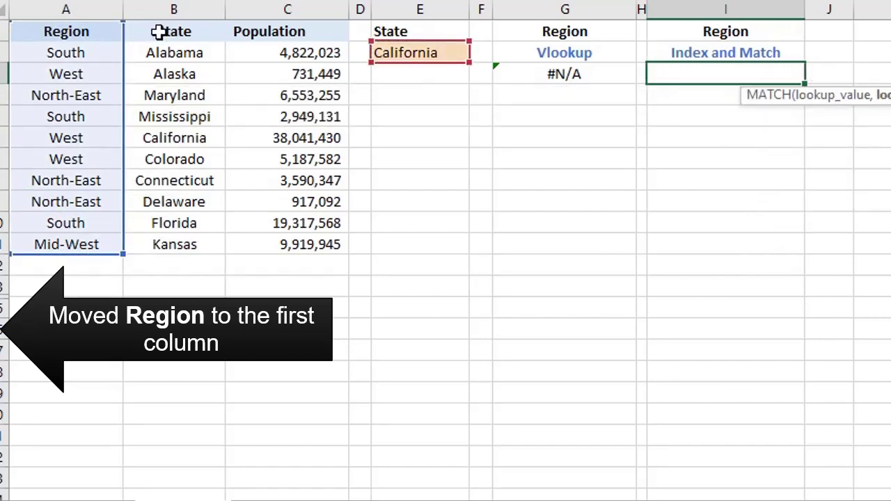
drag(124, 30, 189, 241)
text(,0)))
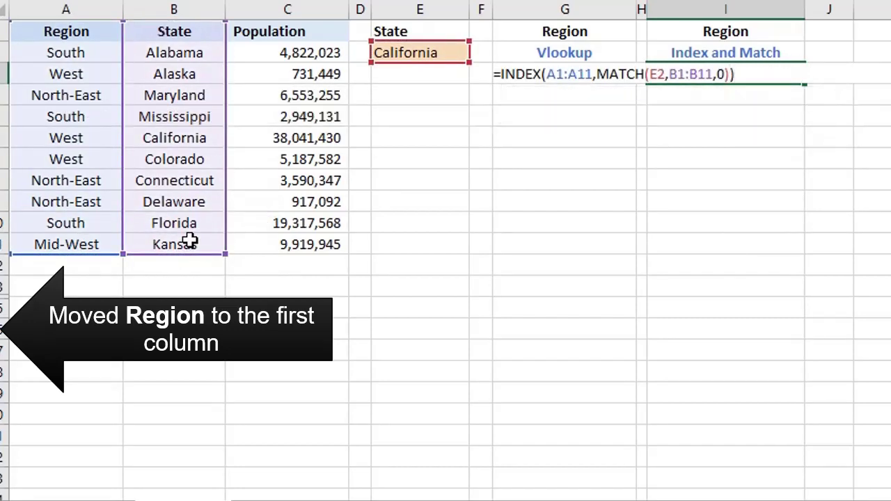
key(Return)
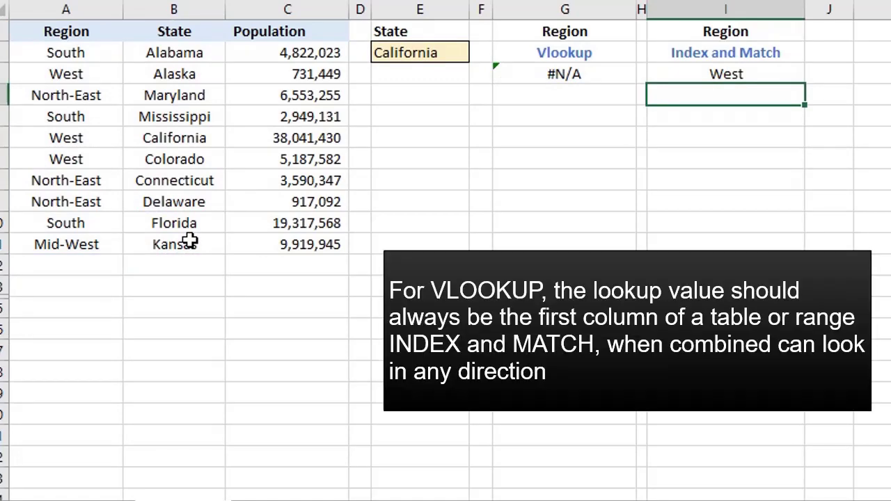